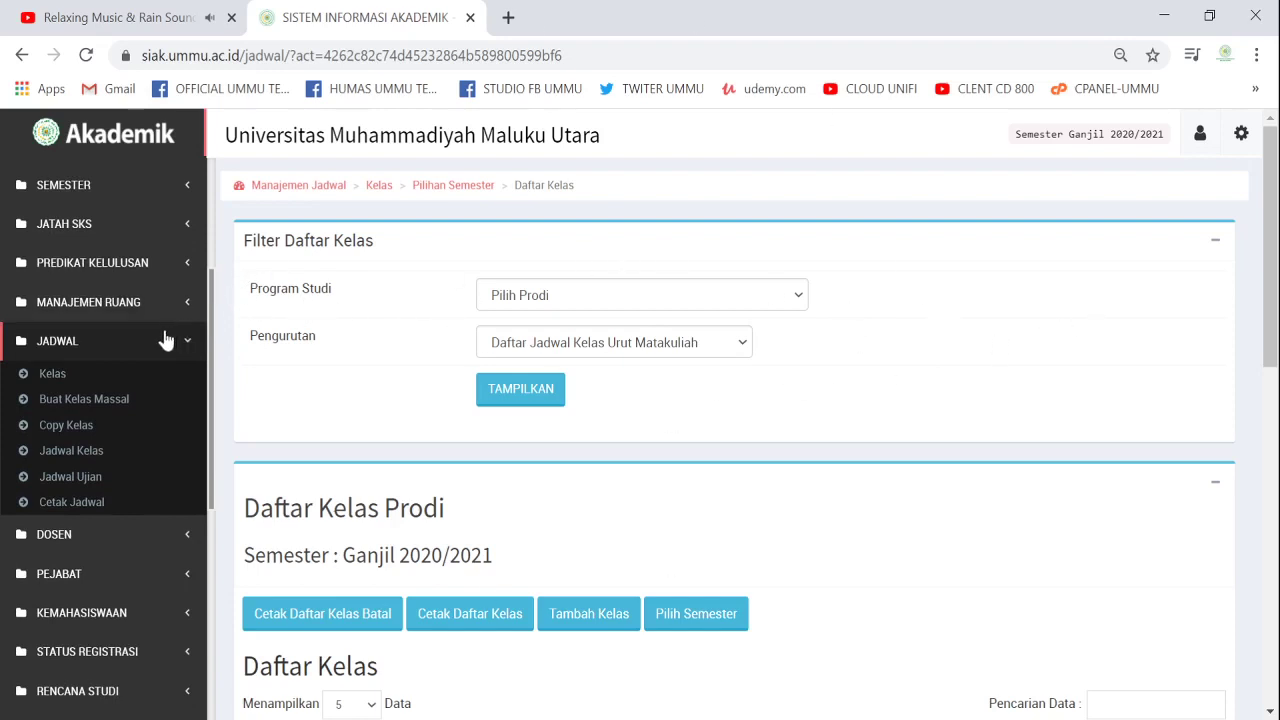
# Step: Open the class list and display the classes of the TEKNIK INFORMATIKA - S1 Reguler study program
pyautogui.click(52, 373)
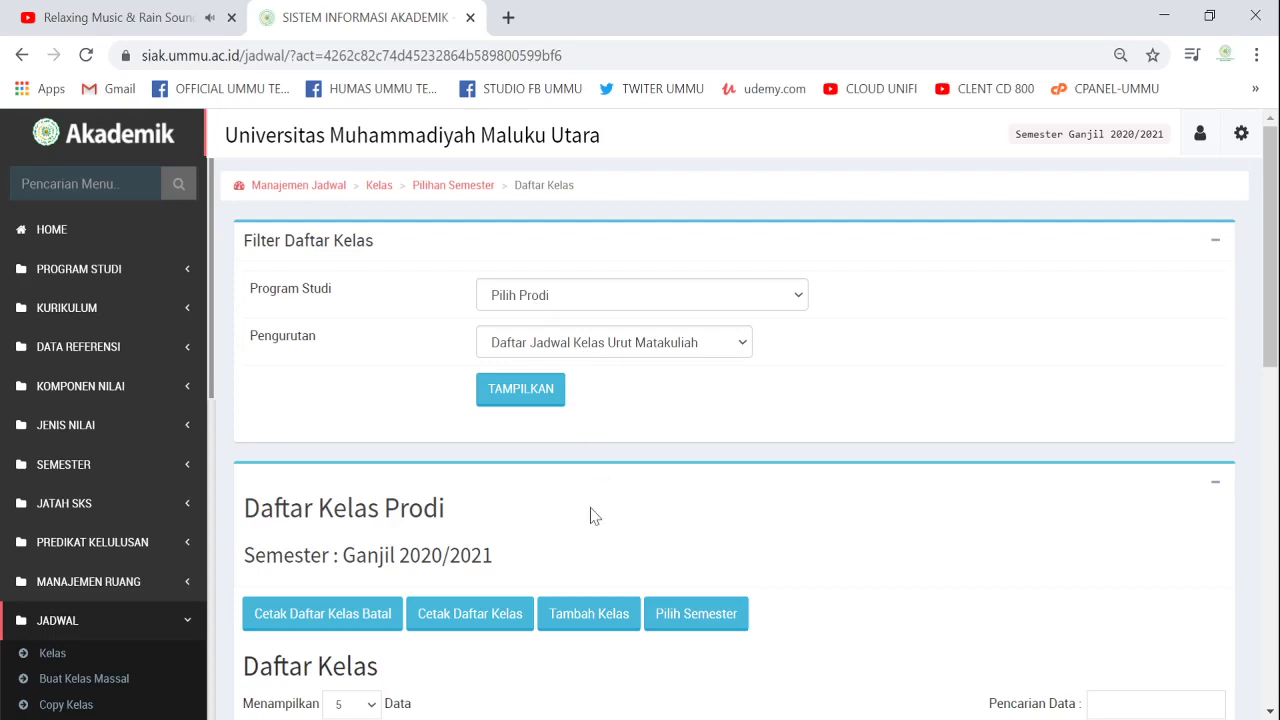
pyautogui.click(642, 295)
pyautogui.click(600, 330)
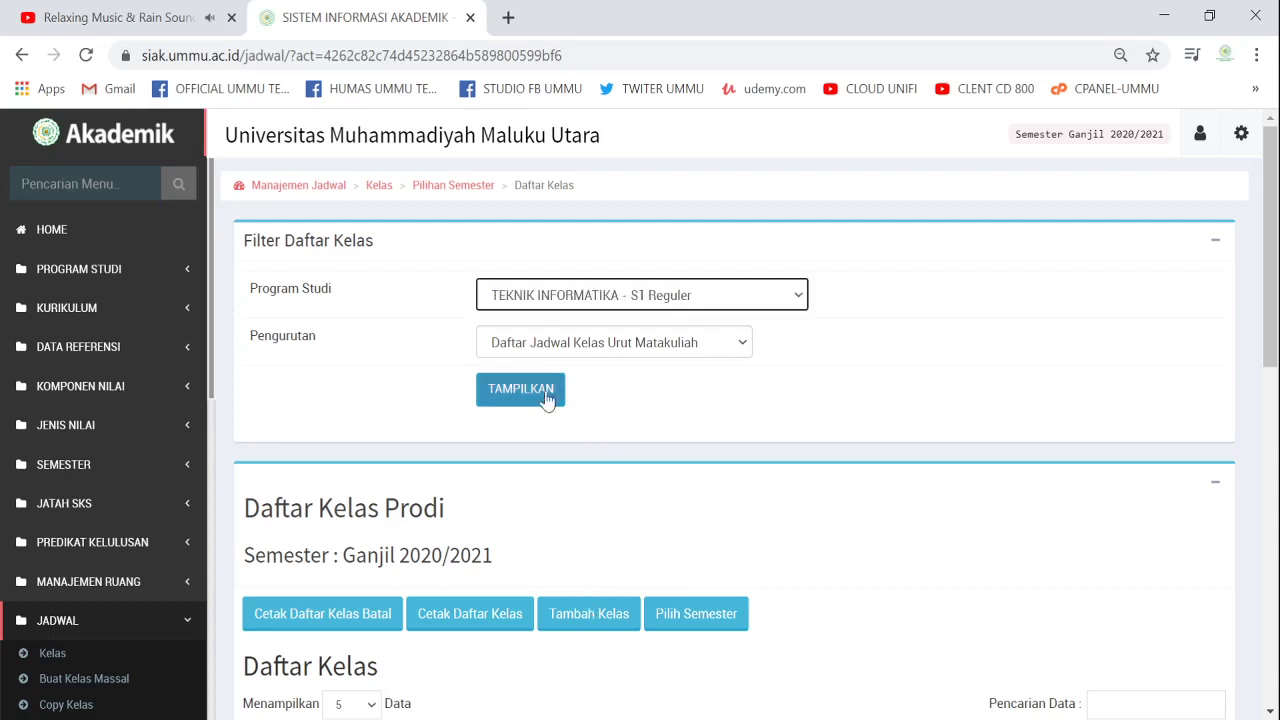
pyautogui.click(521, 391)
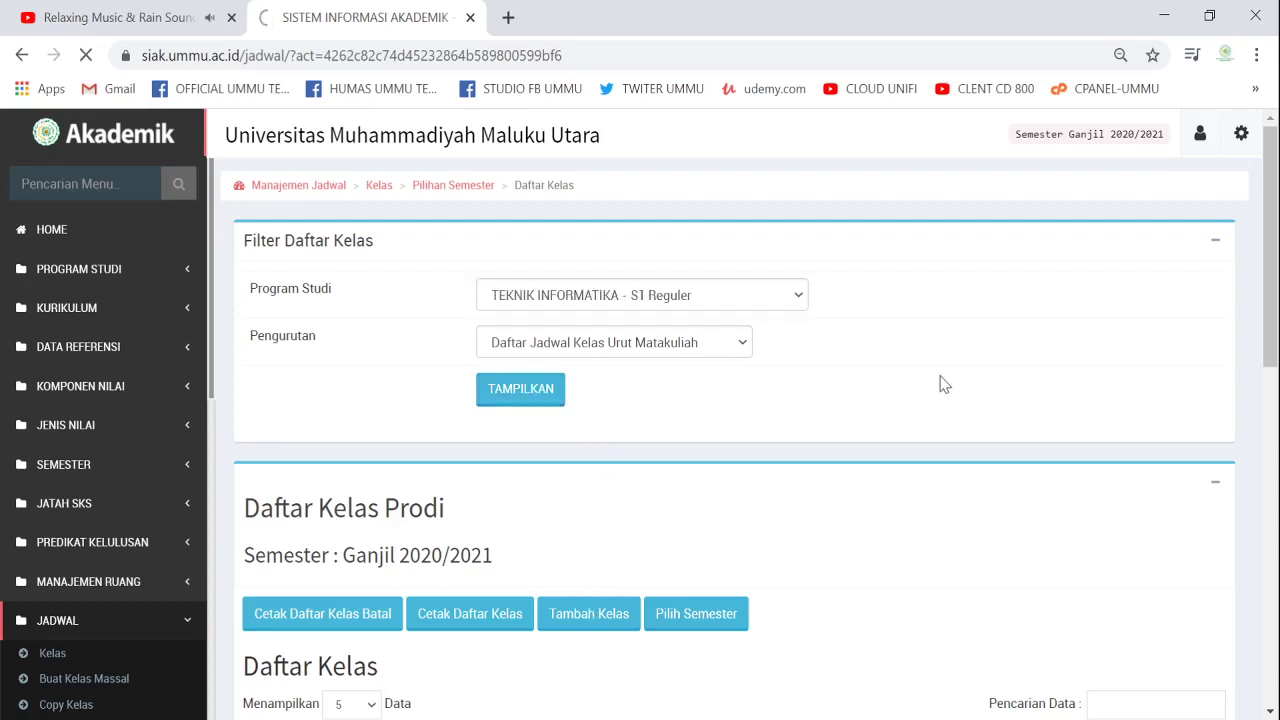
pyautogui.scroll(-2, 955, 372)
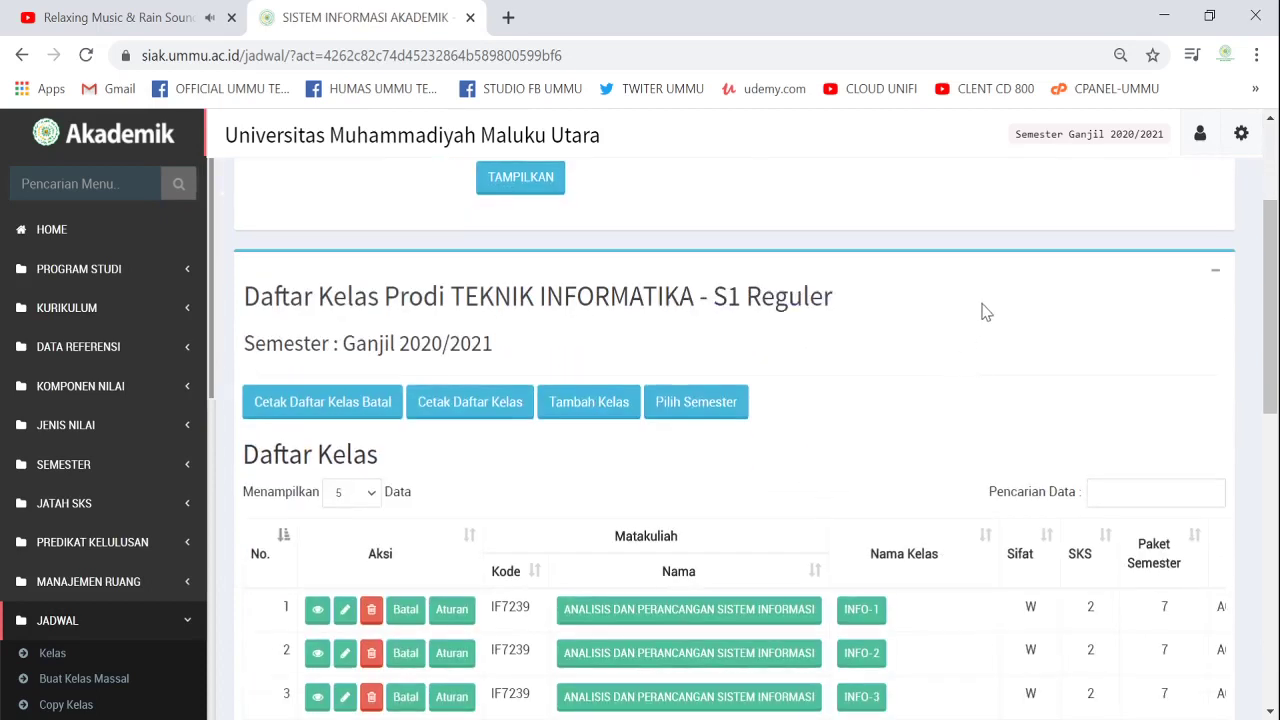
pyautogui.scroll(-1, 983, 305)
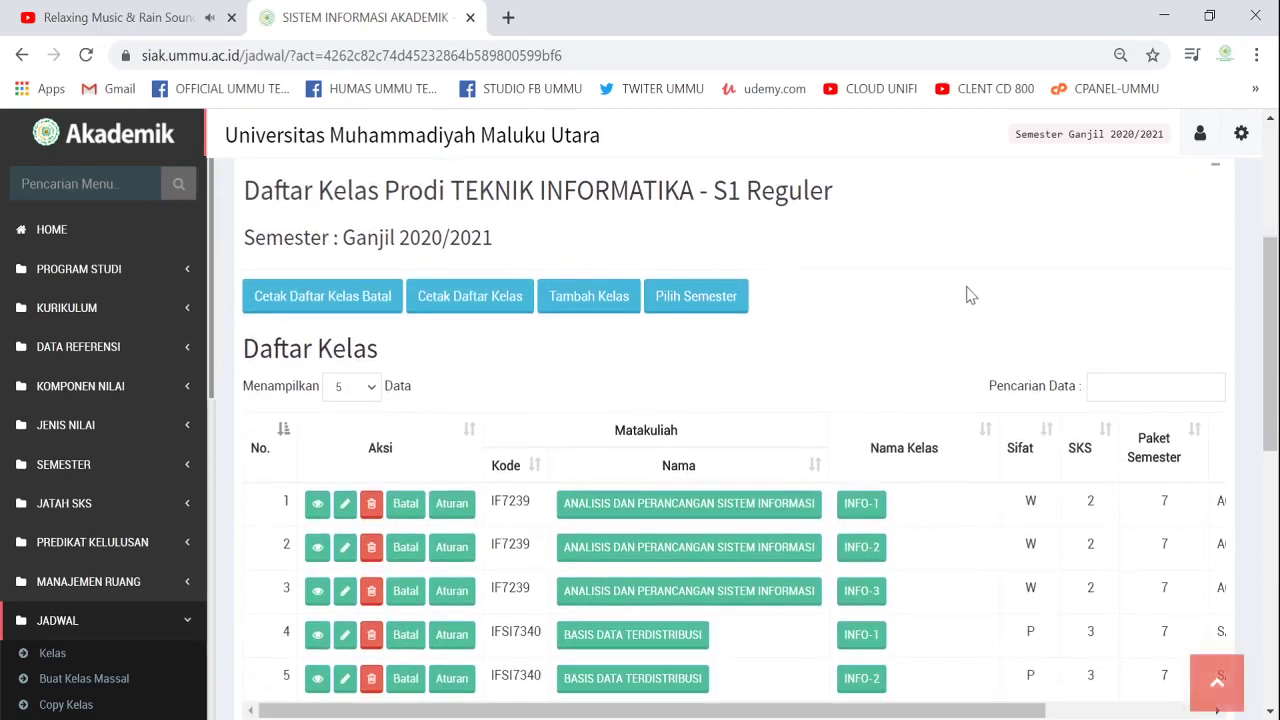
# Step: Start adding a new class and choose the curriculum TEKNIK INFORMATIKA 55201-19
pyautogui.scroll(1, 966, 294)
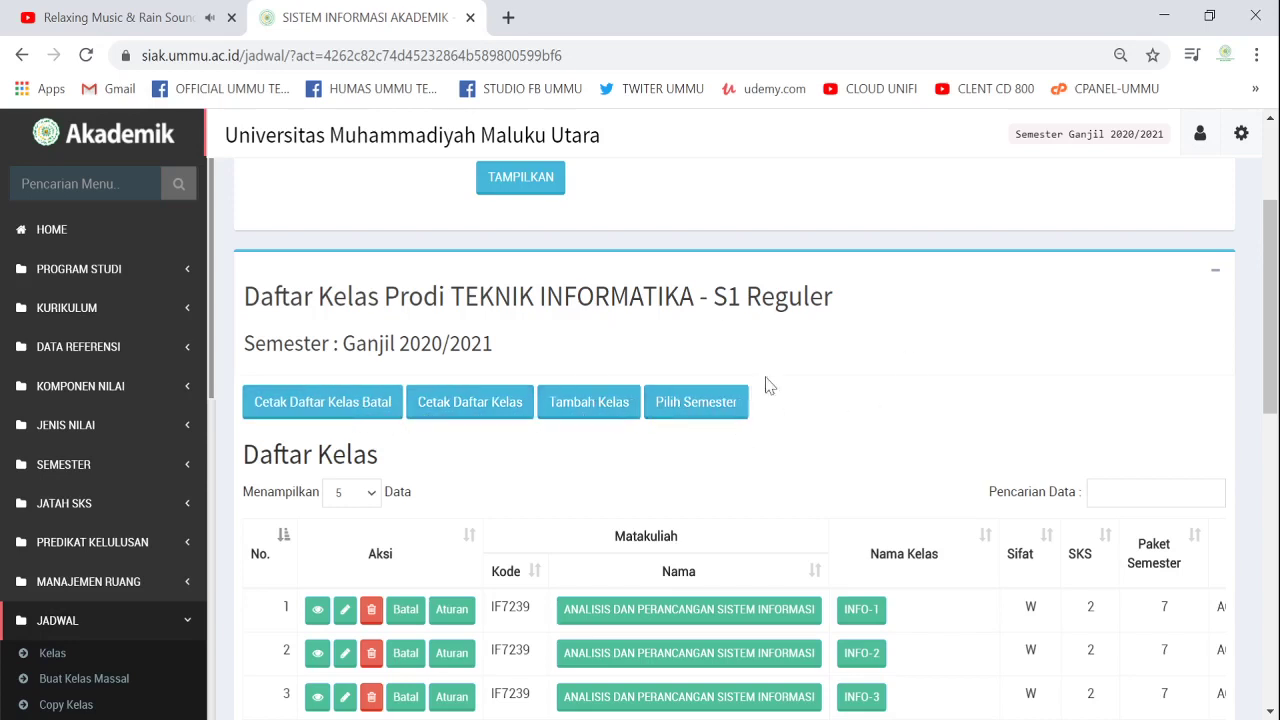
pyautogui.scroll(1, 593, 312)
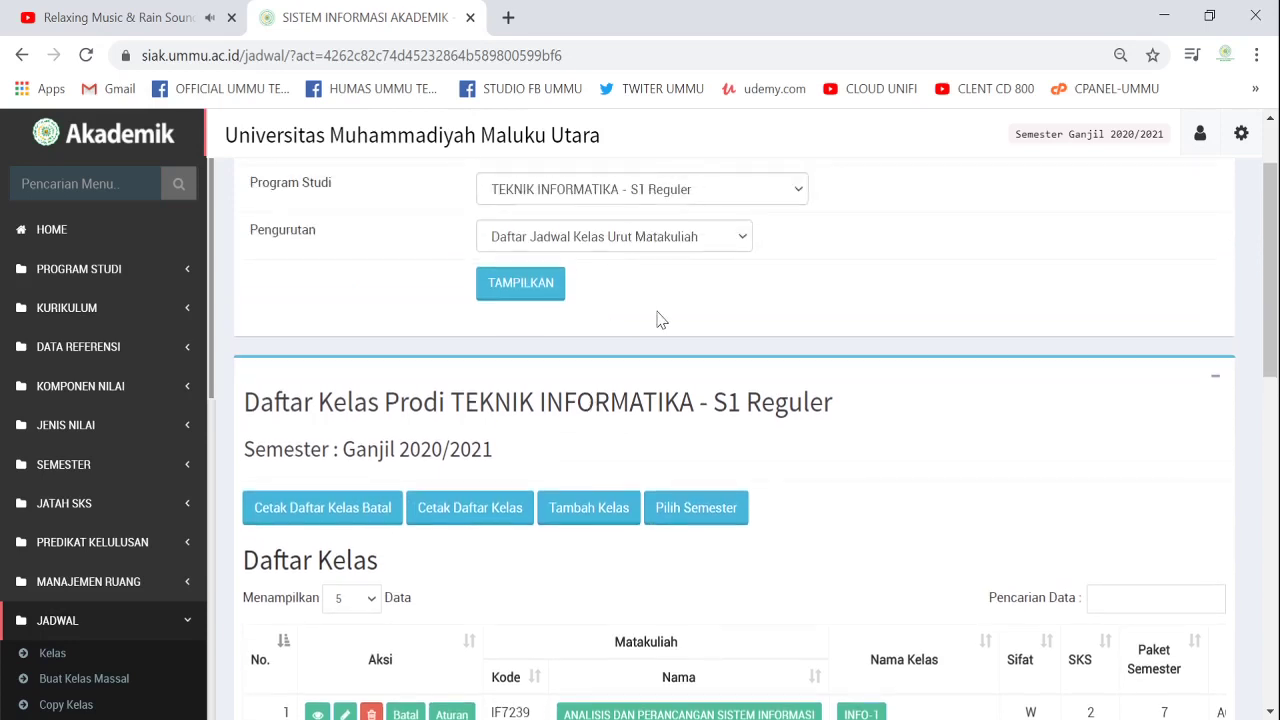
pyautogui.scroll(-1, 666, 389)
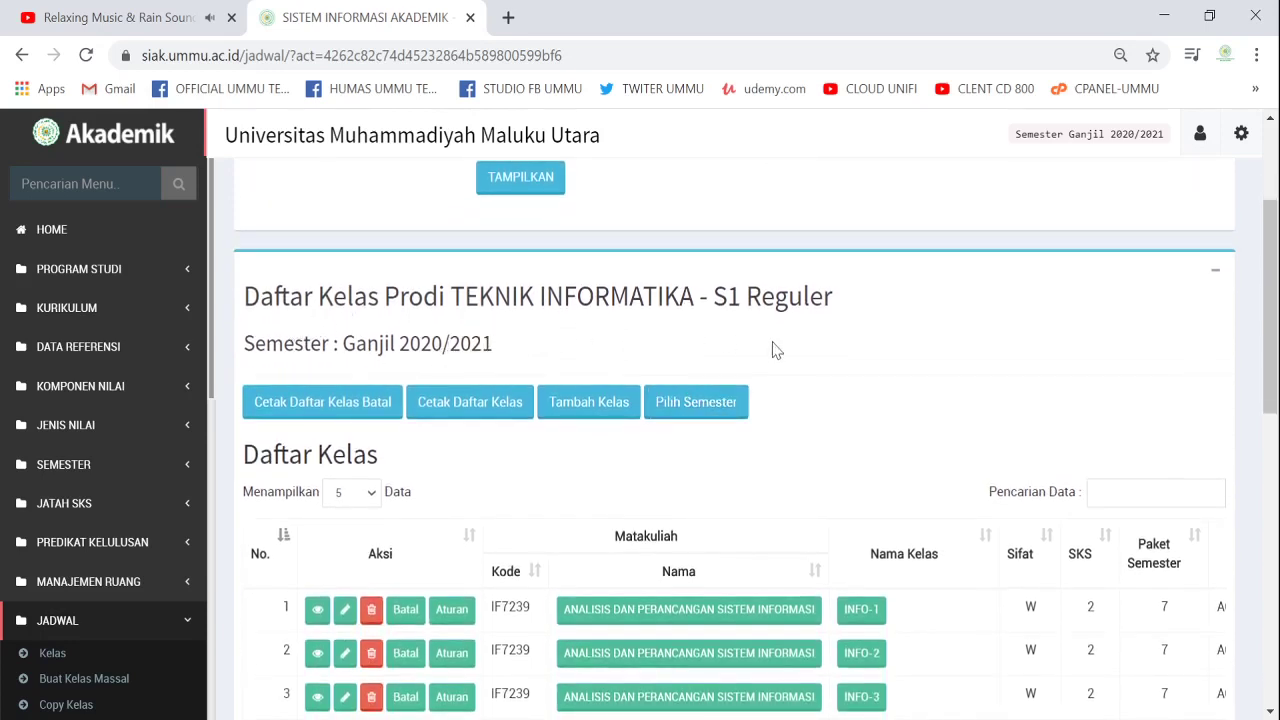
pyautogui.scroll(1, 863, 337)
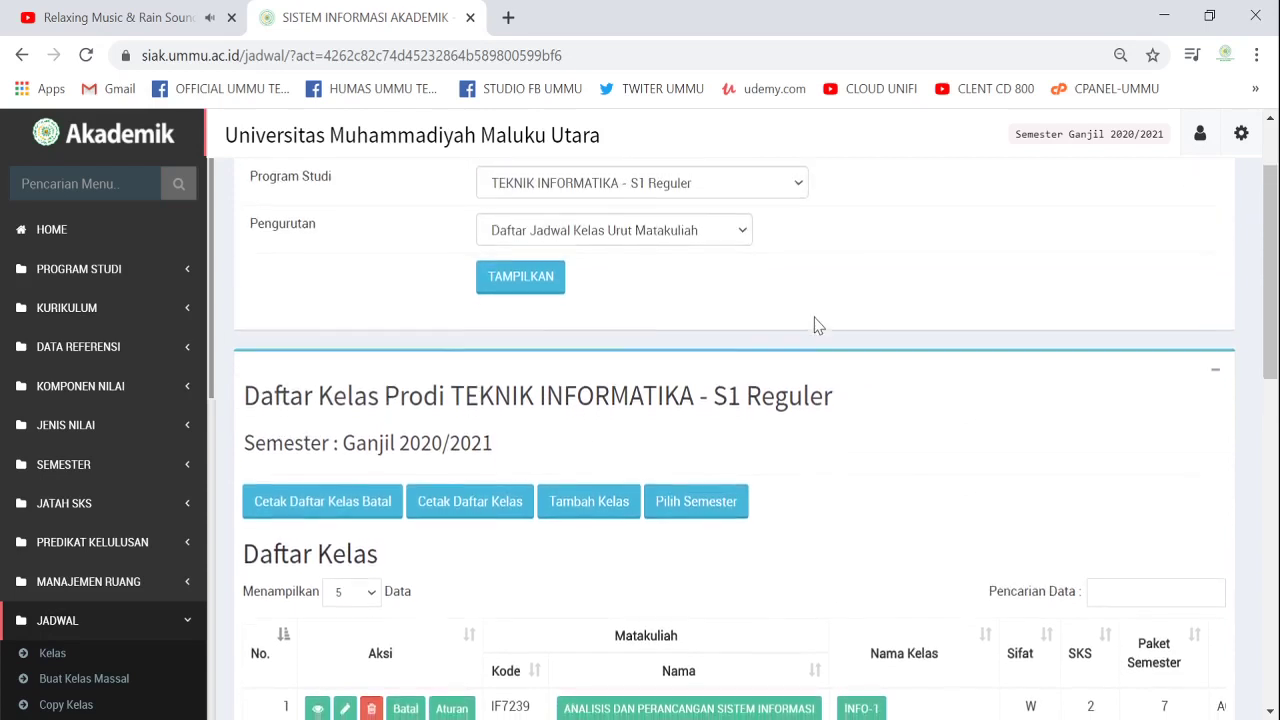
pyautogui.scroll(-2, 745, 393)
pyautogui.click(586, 306)
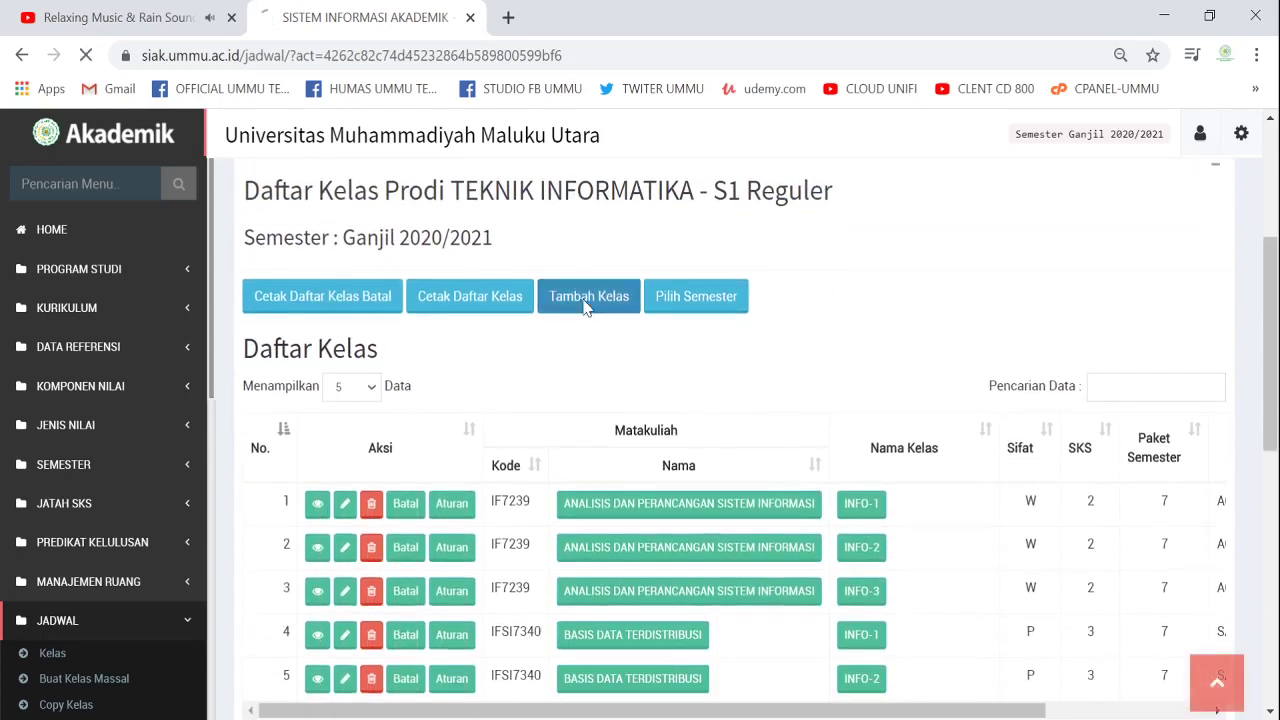
pyautogui.scroll(-2, 766, 324)
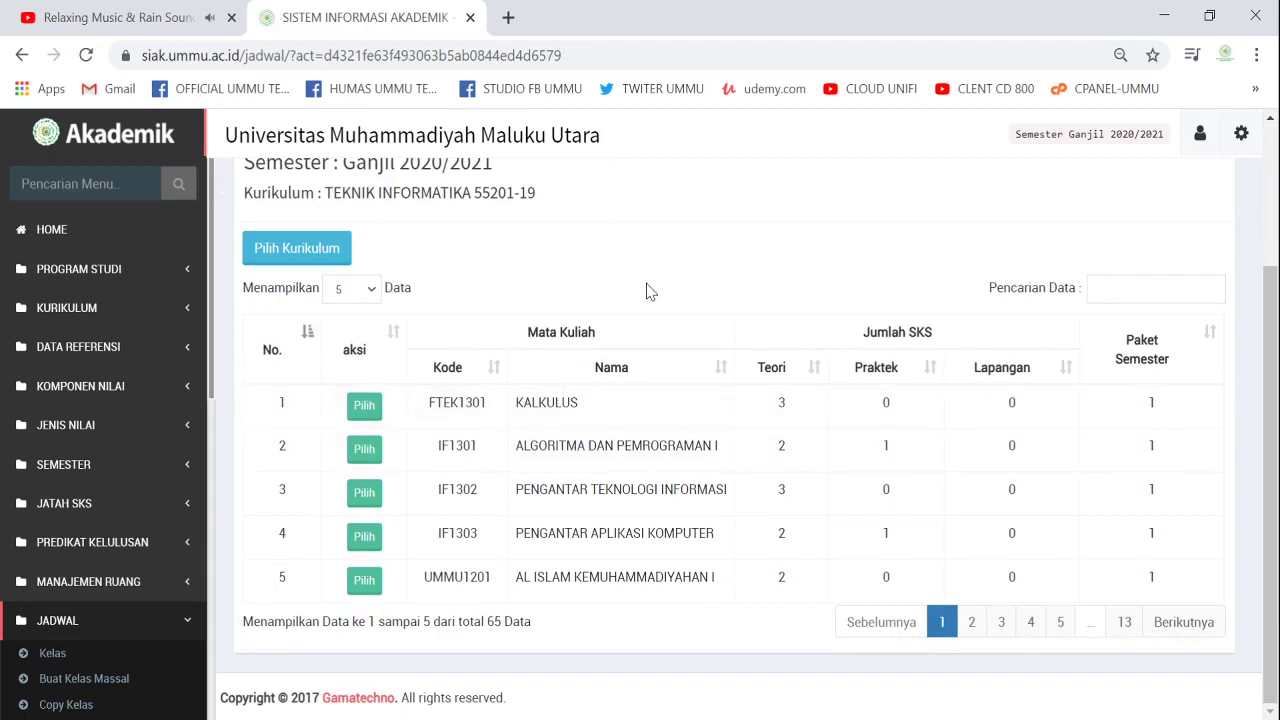
pyautogui.scroll(4, 646, 305)
pyautogui.scroll(-3, 637, 343)
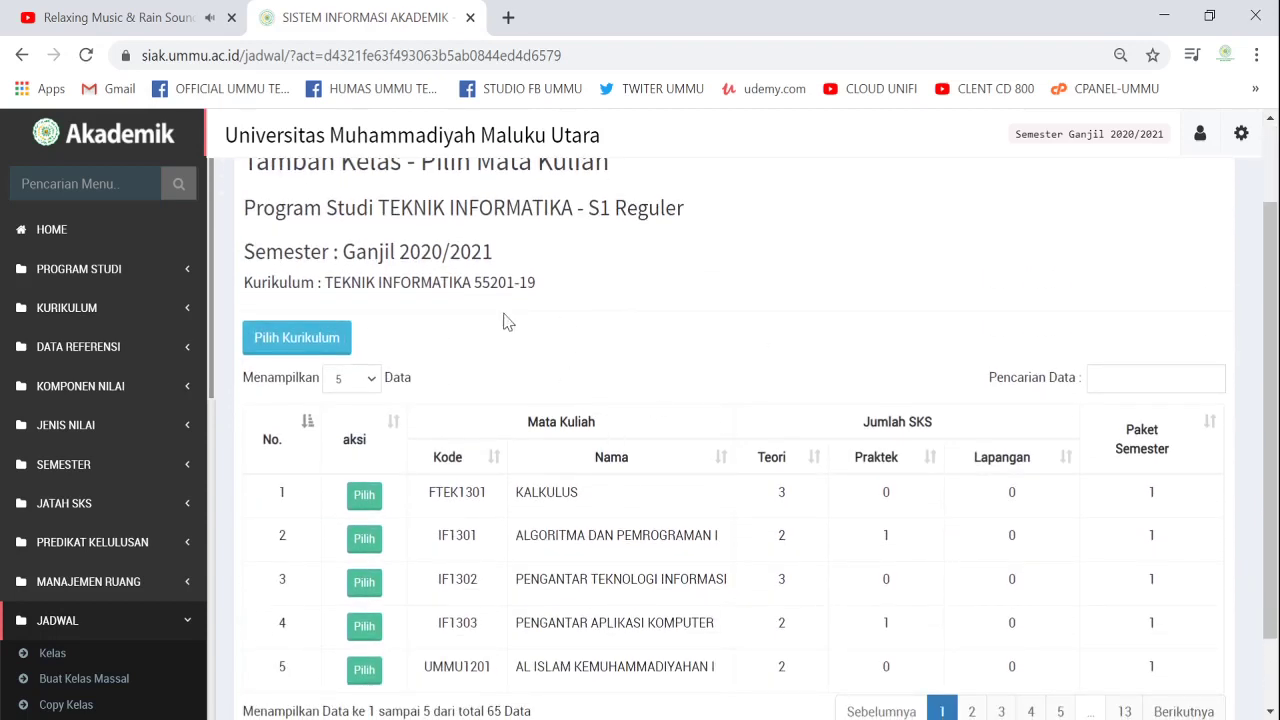
pyautogui.click(300, 340)
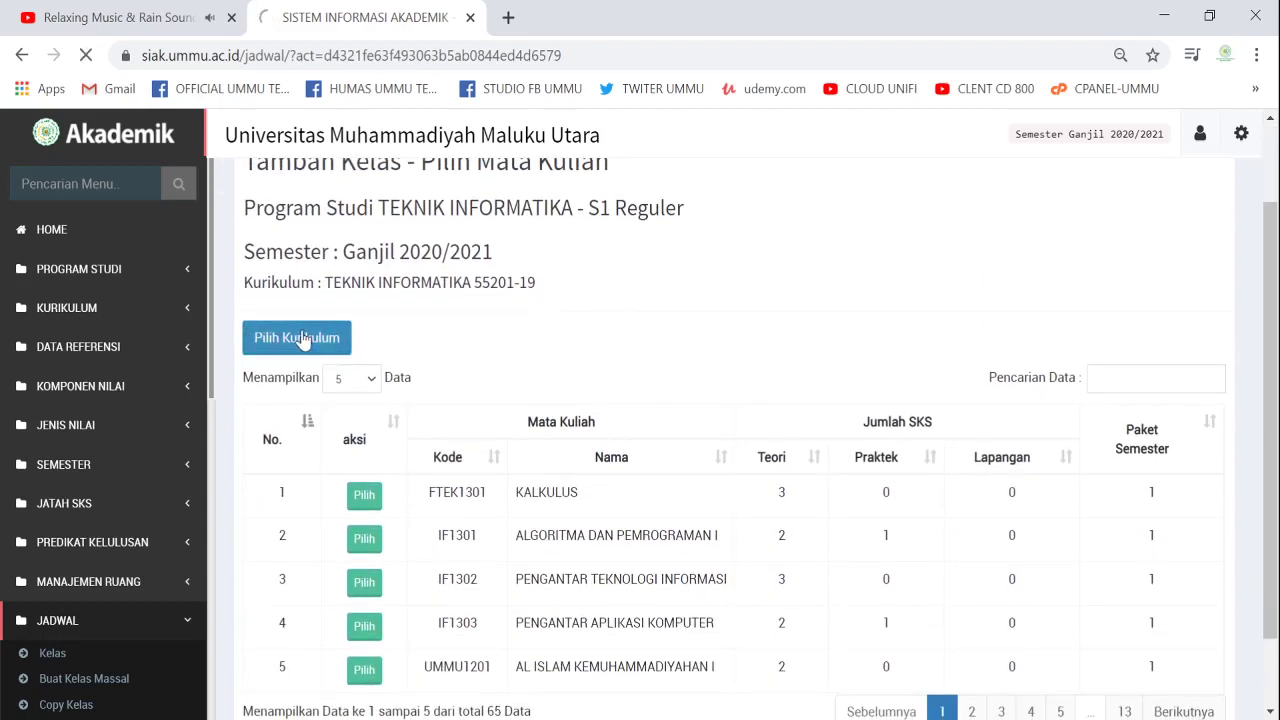
pyautogui.scroll(-2, 812, 298)
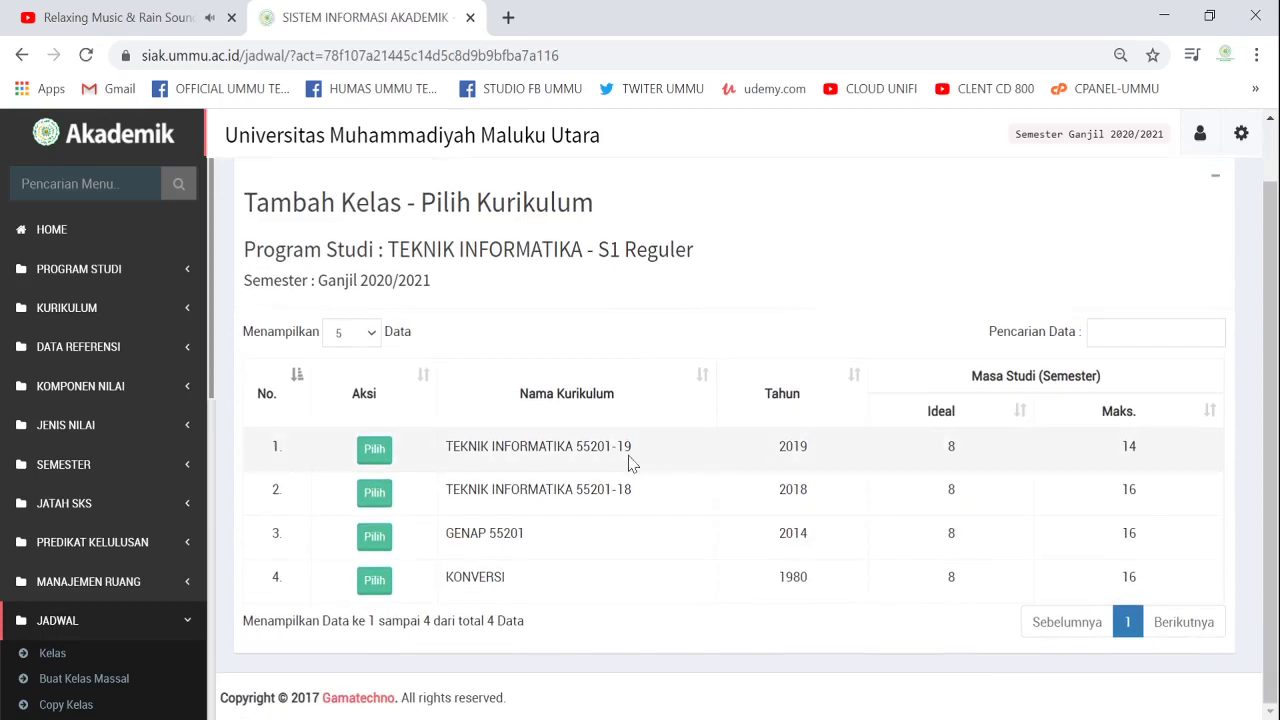
pyautogui.click(374, 452)
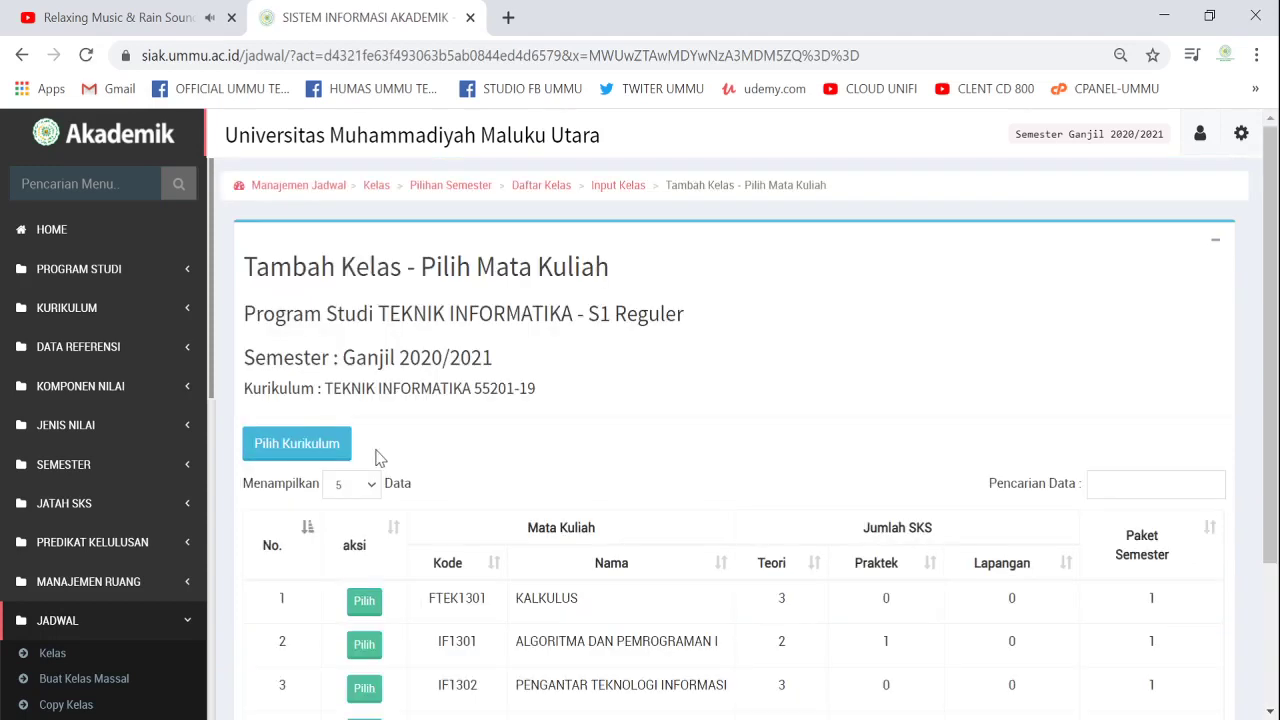
# Step: Choose the course ALGORITMA DAN PEMROGRAMAN I and name the class INFO-1 with parallel class code 01
pyautogui.scroll(-2, 918, 325)
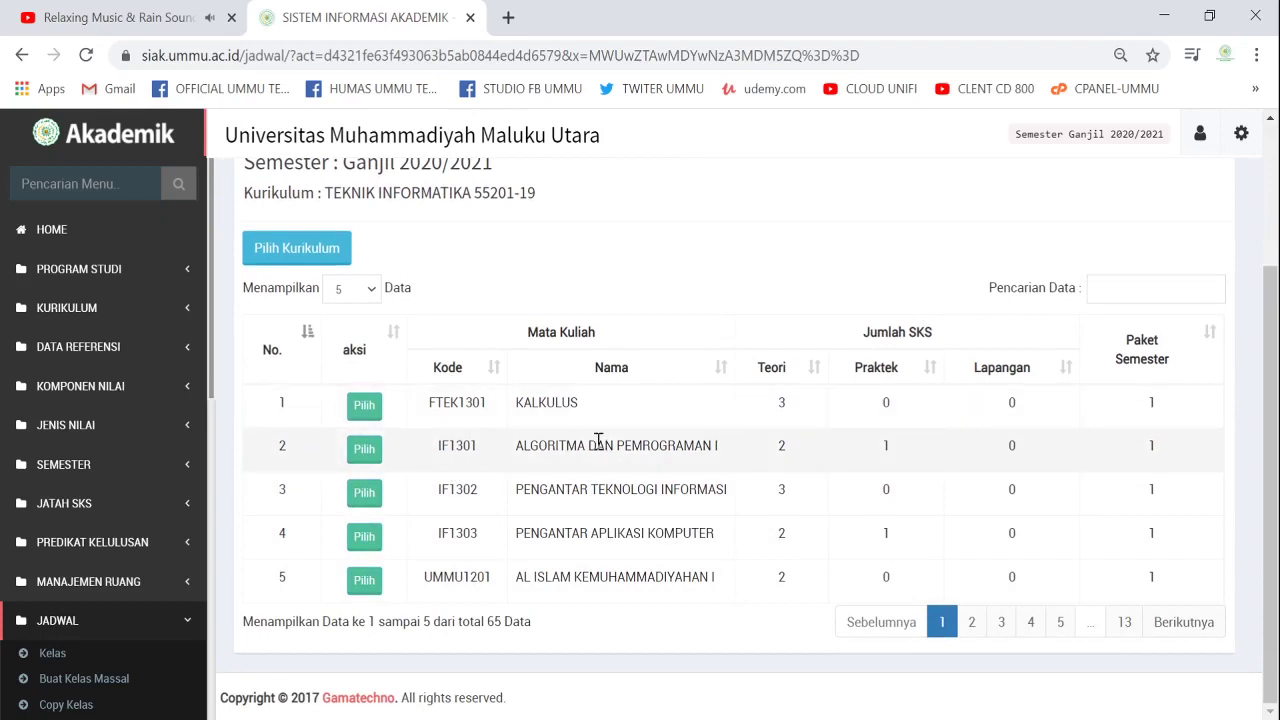
pyautogui.click(364, 452)
pyautogui.click(645, 413)
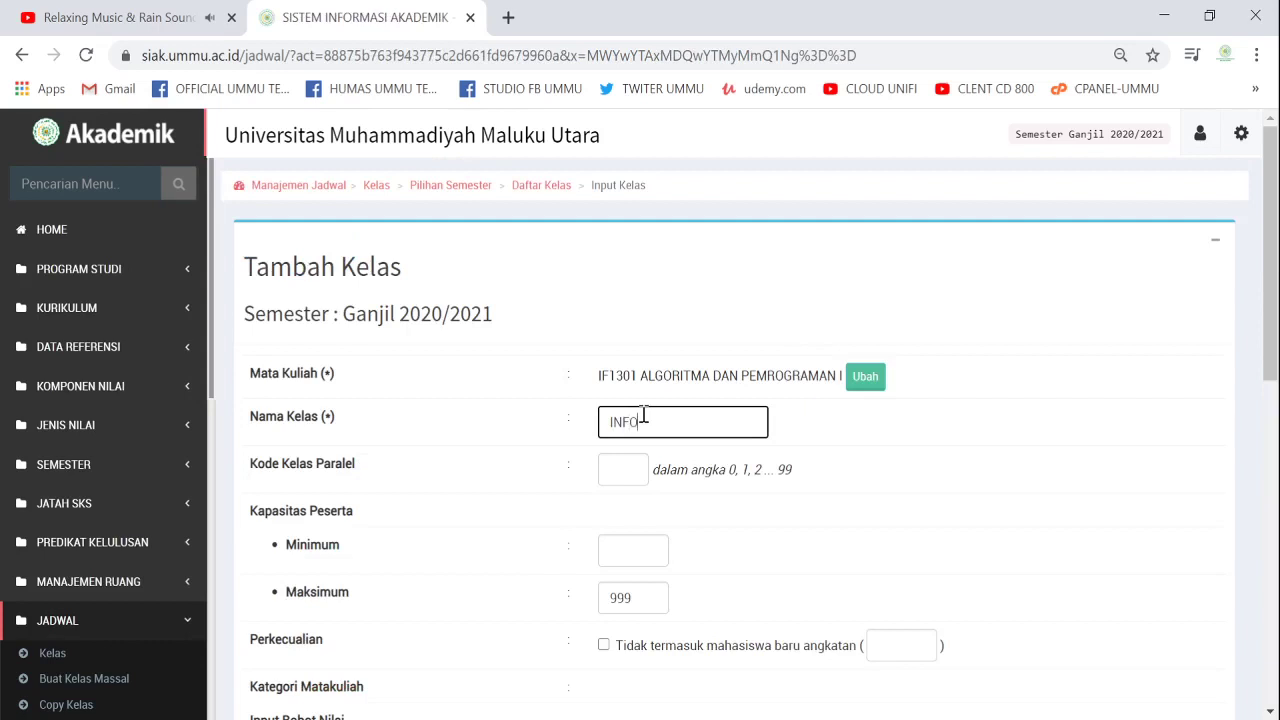
pyautogui.press('Tab')
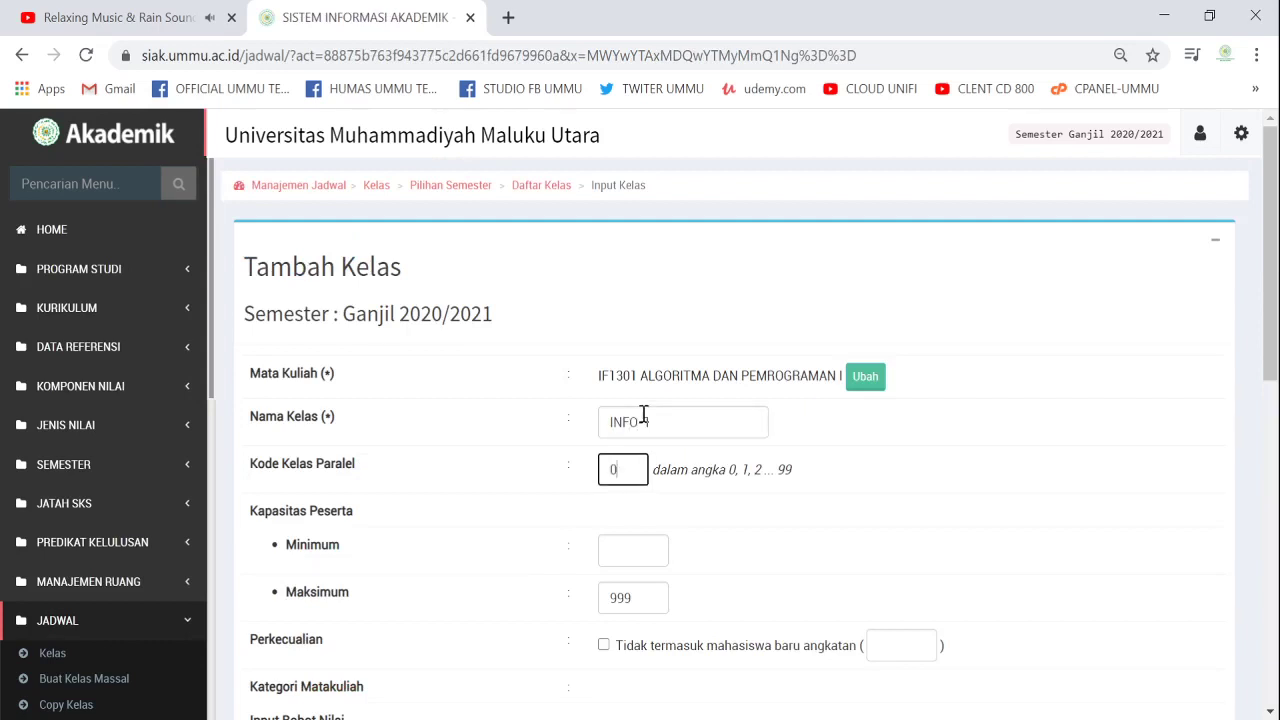
# Step: Set the participant capacity of the class to a minimum of 0 and a maximum of 100
pyautogui.click(640, 550)
pyautogui.scroll(-3, 686, 558)
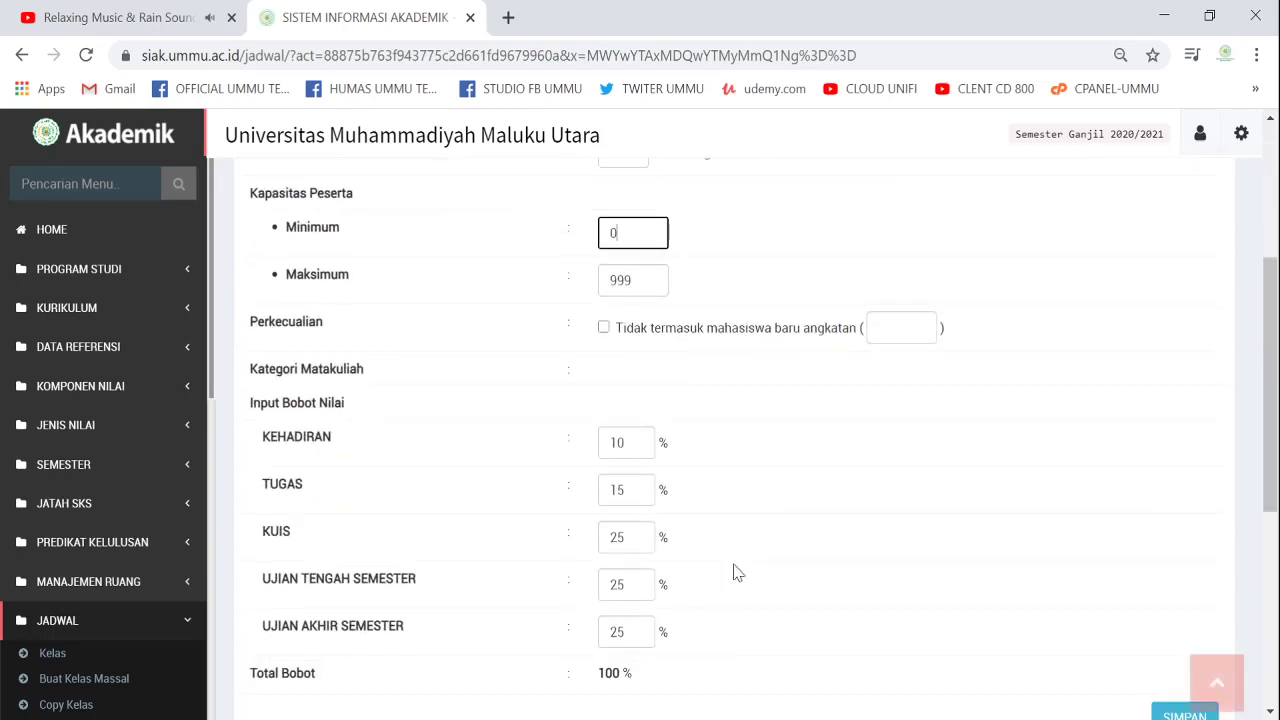
pyautogui.moveTo(648, 286); pyautogui.dragTo(586, 288)
pyautogui.write('100')
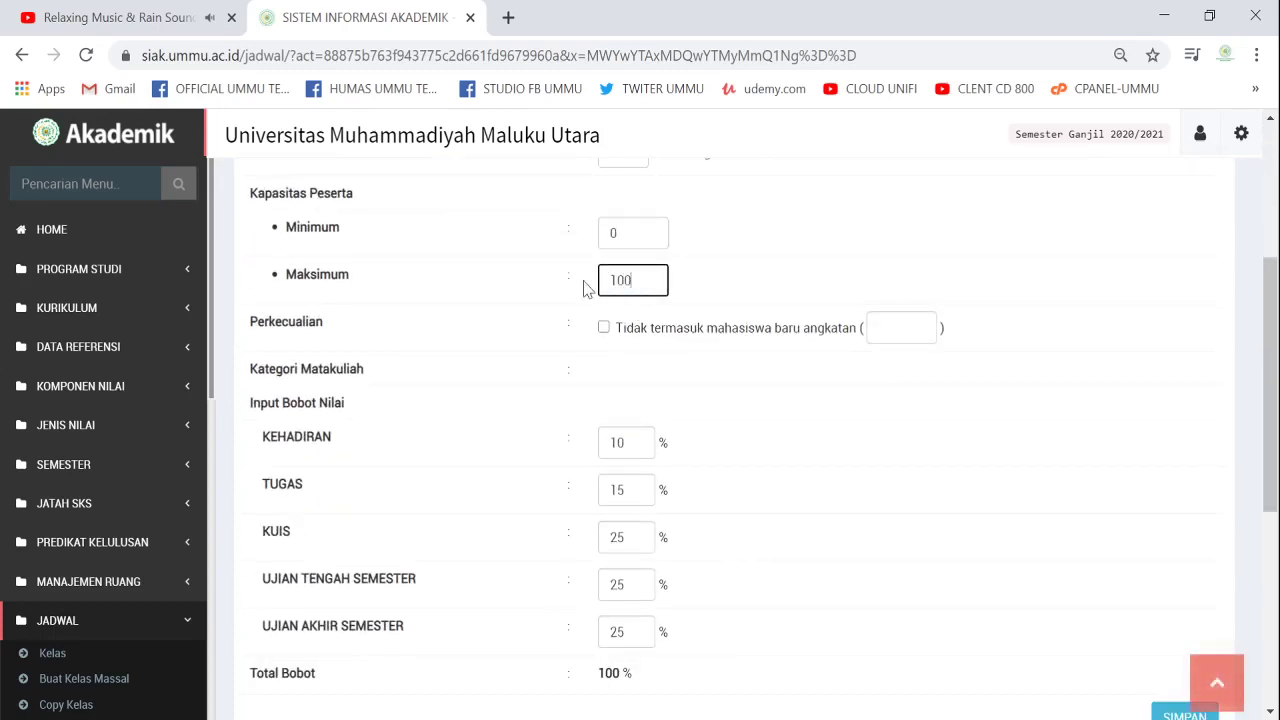
pyautogui.click(806, 296)
# Step: Assign a Teknik Informatika lecturer to the class and make that lecturer responsible for online grade input
pyautogui.scroll(-3, 880, 425)
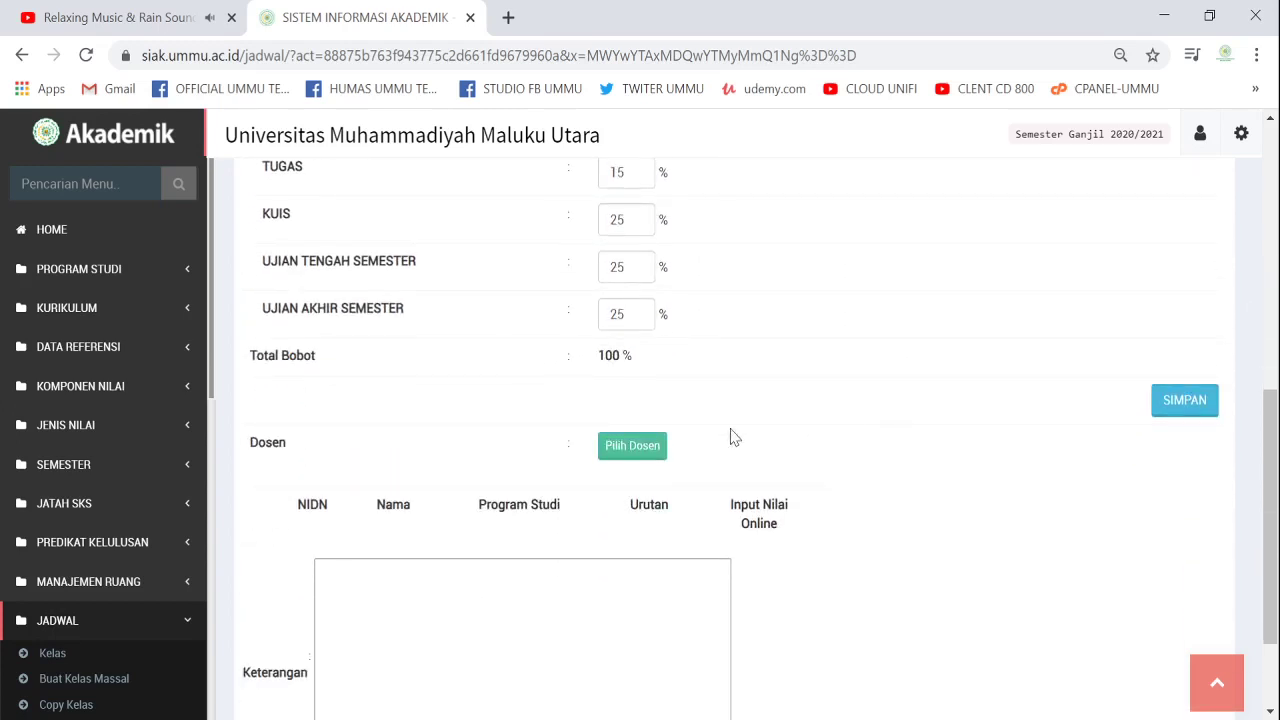
pyautogui.click(643, 448)
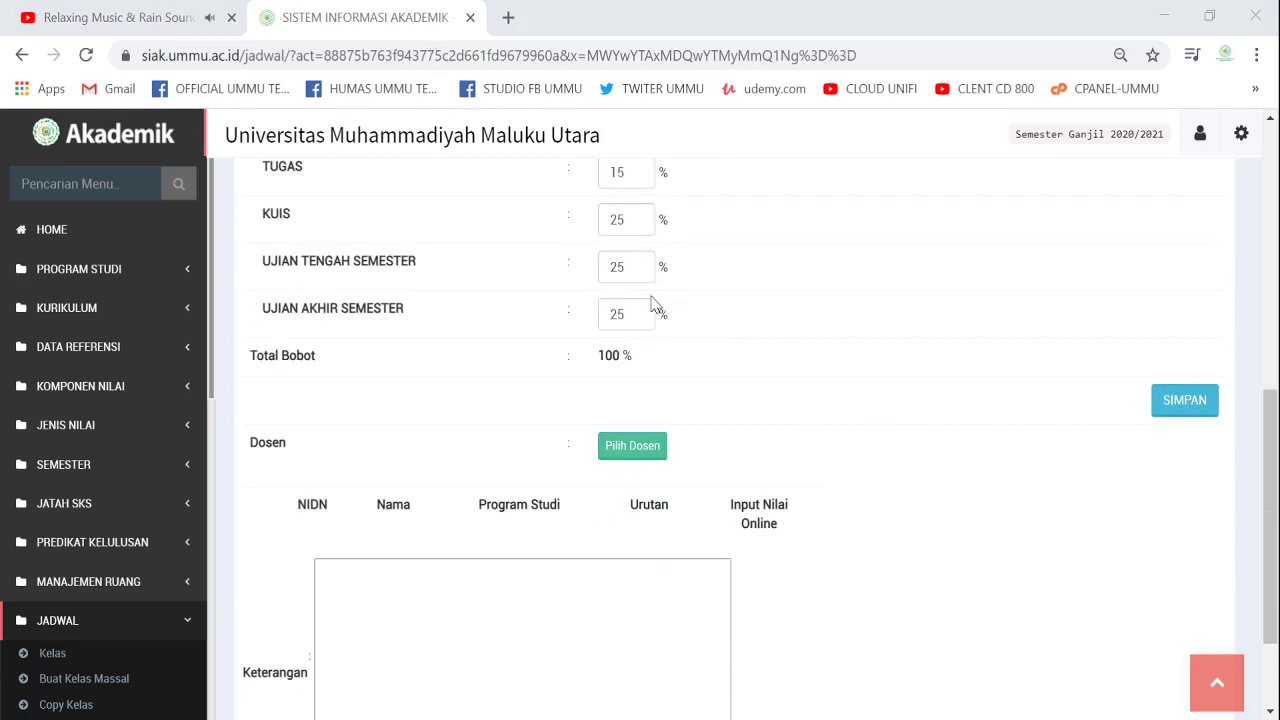
pyautogui.click(163, 377)
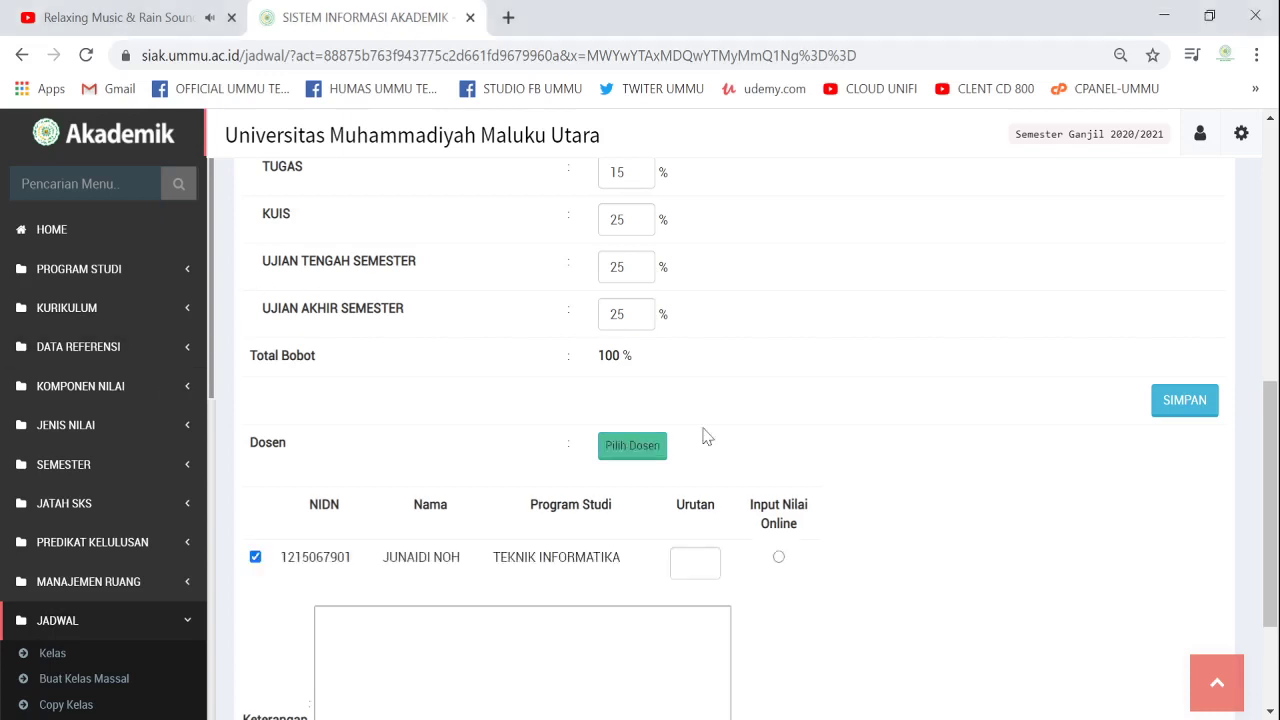
pyautogui.click(780, 558)
# Step: Review the completed class form and save the new class
pyautogui.scroll(5, 857, 463)
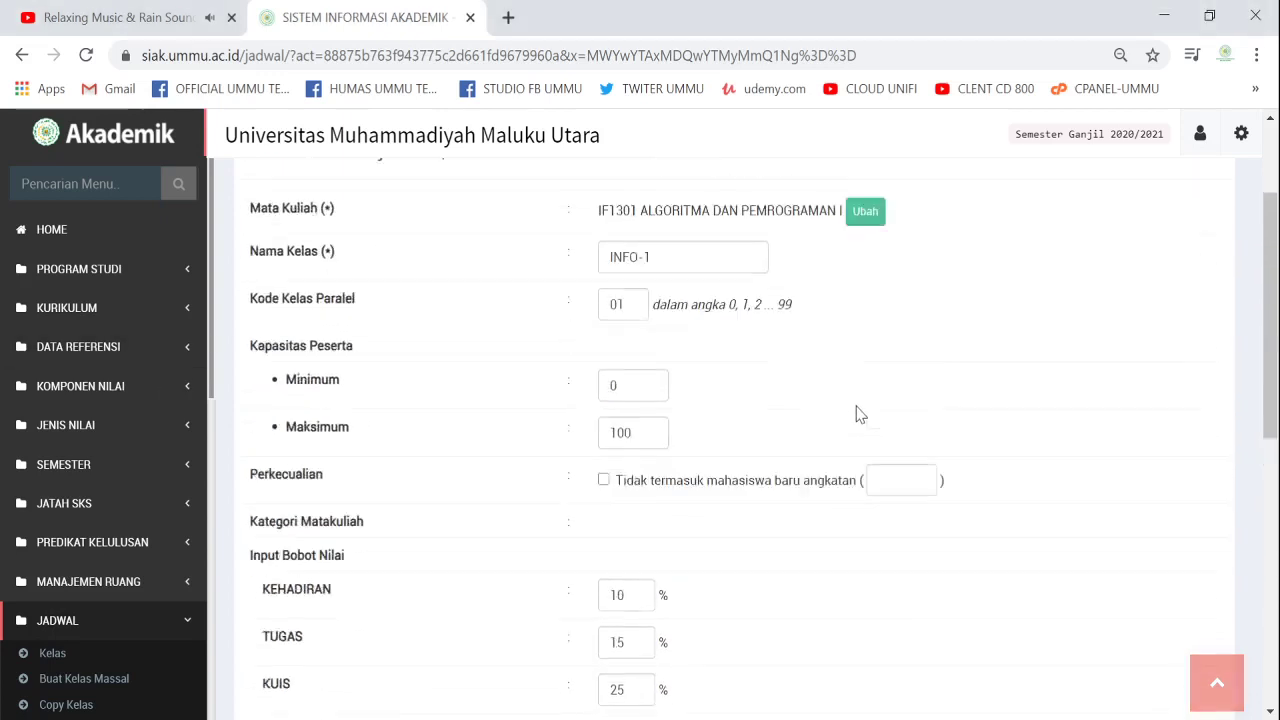
pyautogui.scroll(1, 857, 414)
pyautogui.scroll(-7, 920, 346)
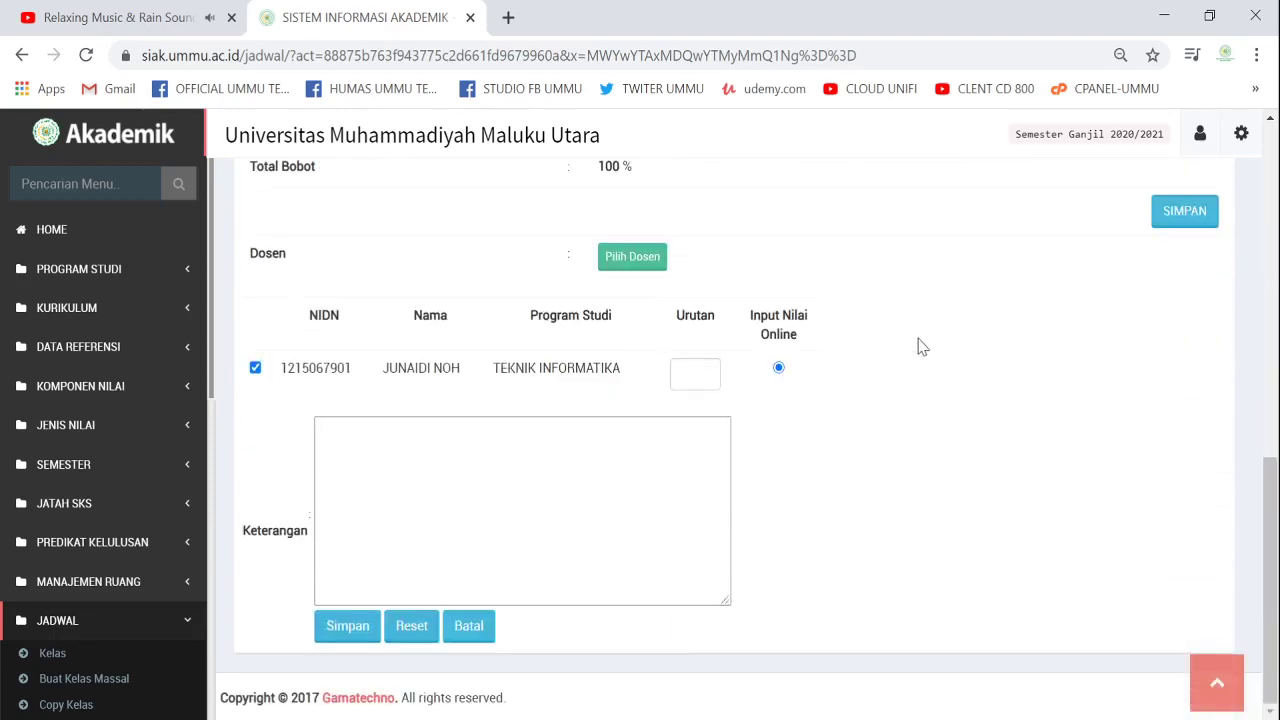
pyautogui.click(348, 628)
pyautogui.scroll(-5, 904, 372)
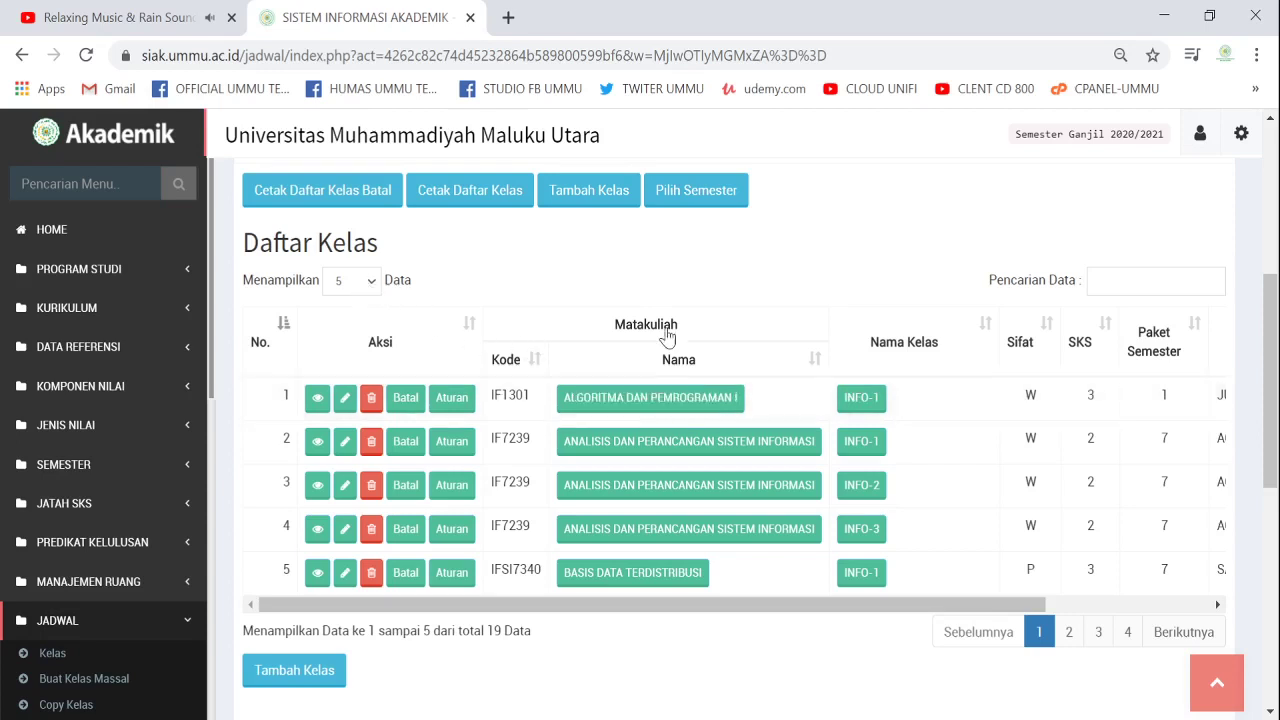
# Step: Open the class schedule list and display the schedules of TEKNIK INFORMATIKA - S1 Reguler
pyautogui.scroll(1, 590, 310)
pyautogui.scroll(-2, 155, 515)
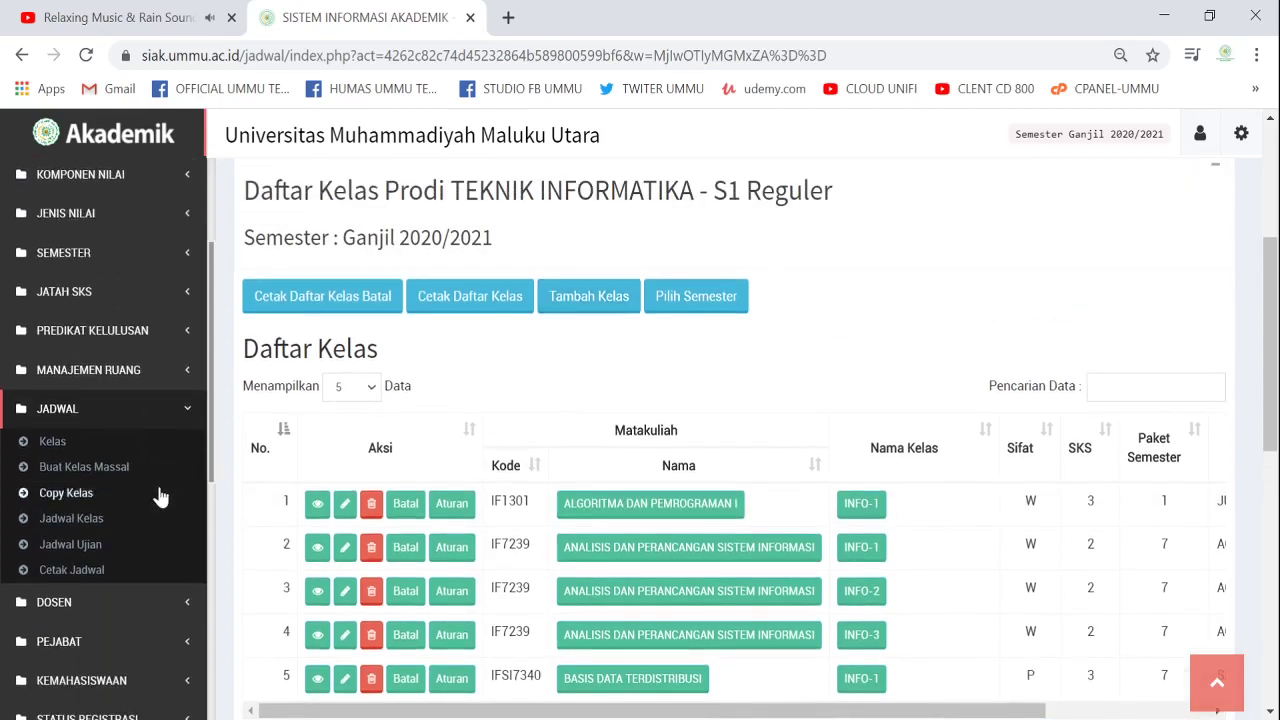
pyautogui.click(106, 528)
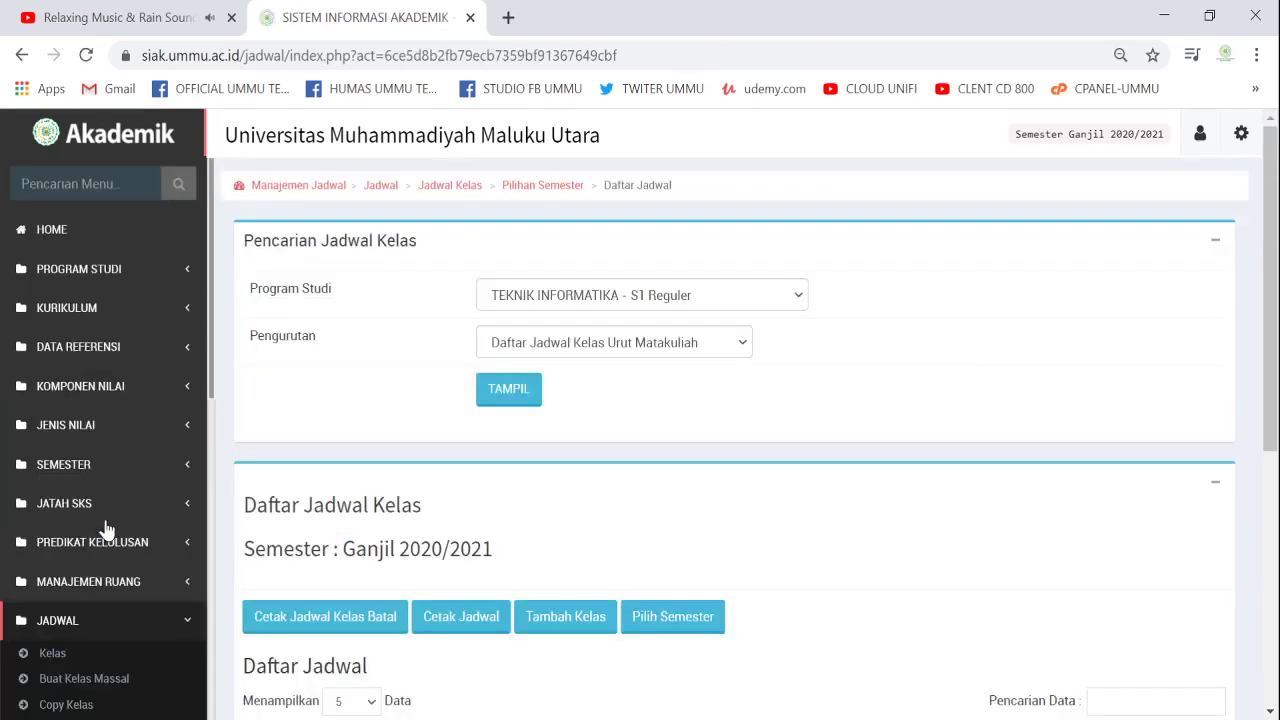
pyautogui.scroll(-2, 80, 615)
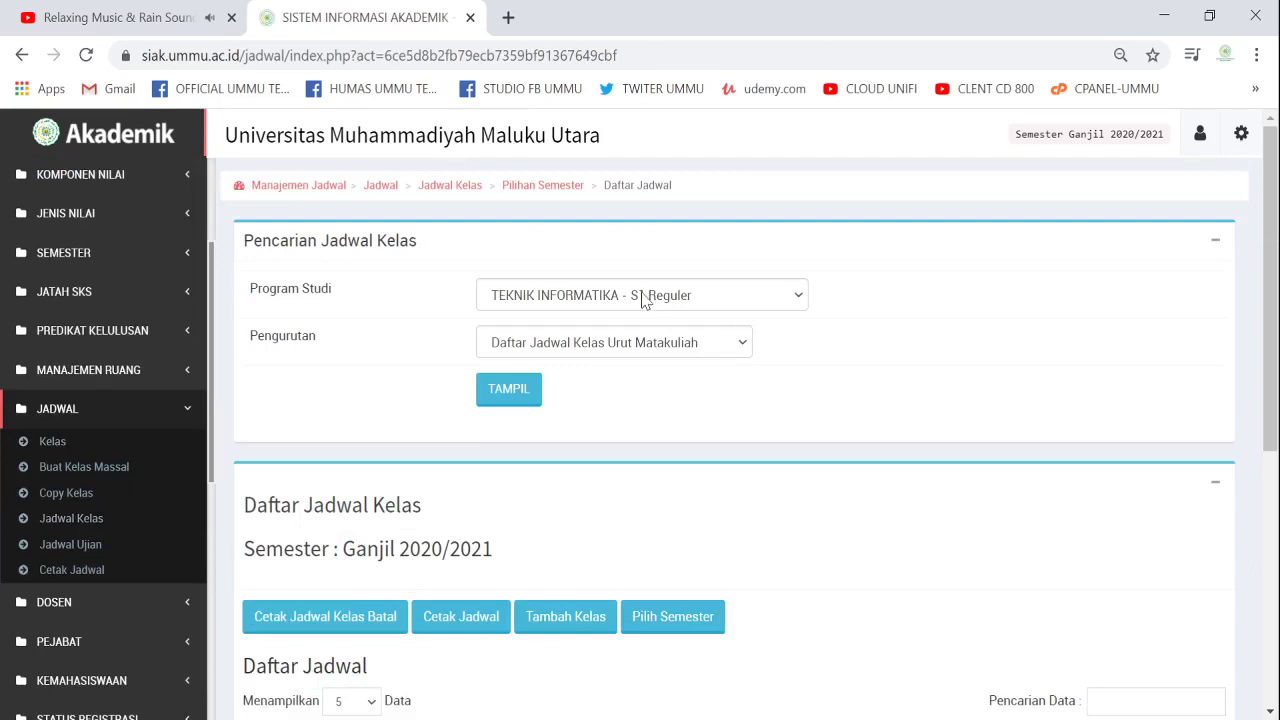
pyautogui.scroll(-1, 876, 365)
pyautogui.click(503, 280)
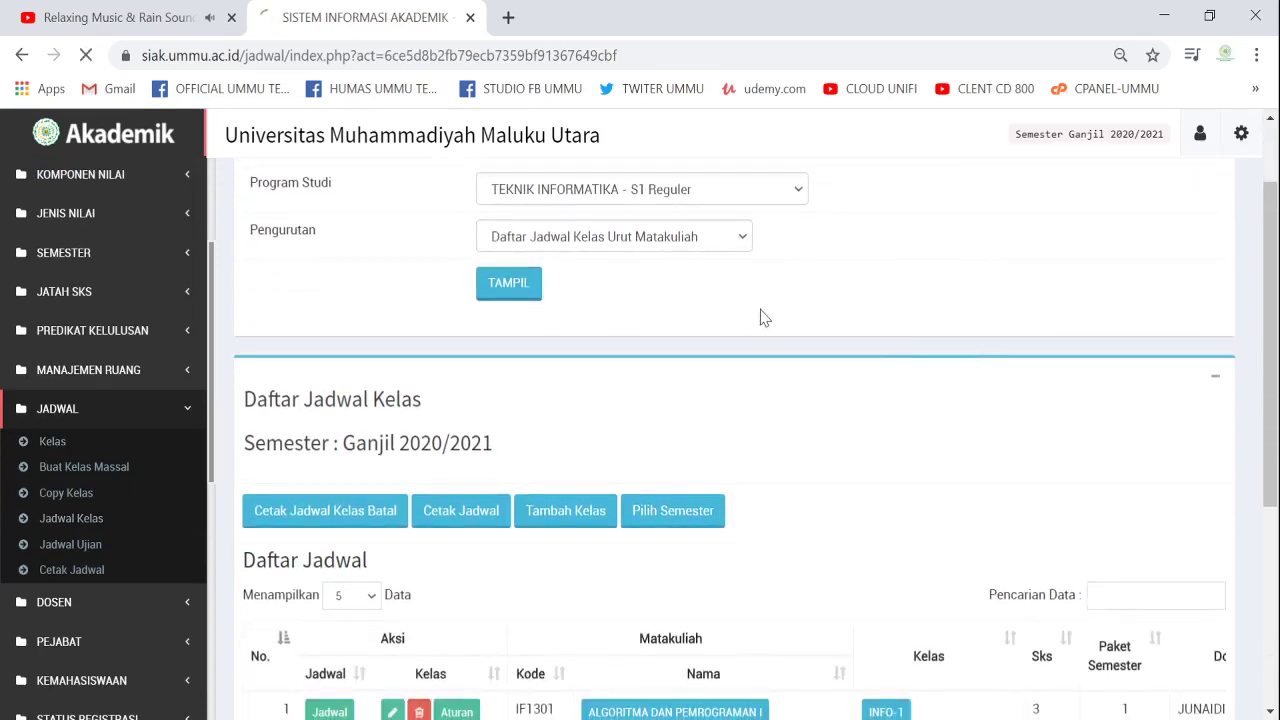
pyautogui.scroll(-2, 790, 315)
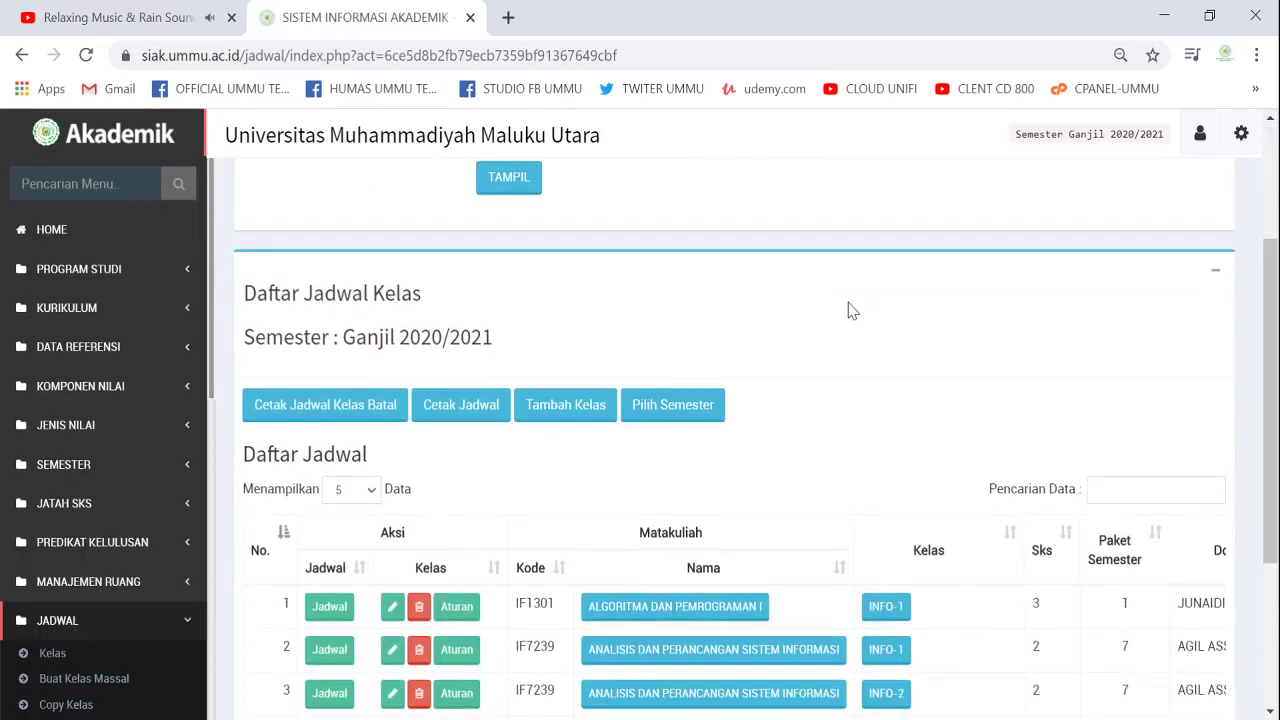
# Step: Search the schedule list for ALGO and open the form for adding a schedule to the ALGORITMA DAN PEMROGRAMAN I class INFO-1
pyautogui.scroll(-2, 880, 446)
pyautogui.click(1170, 280)
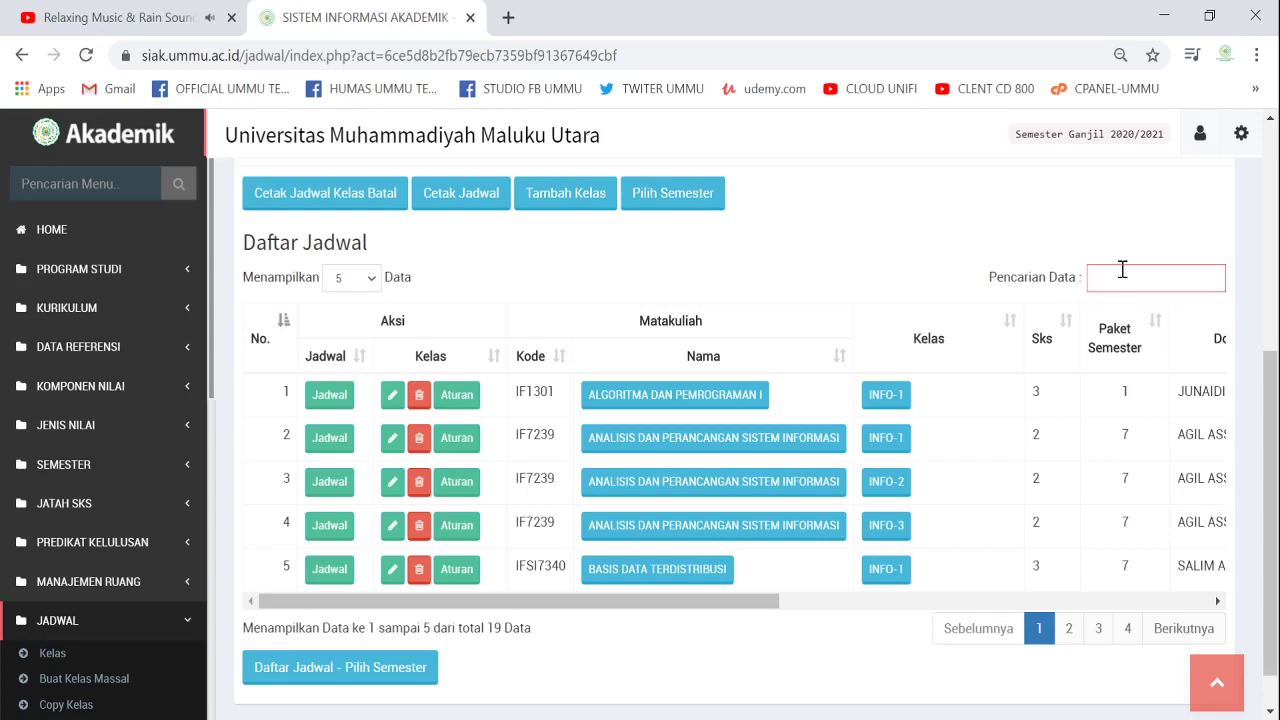
pyautogui.write('GO')
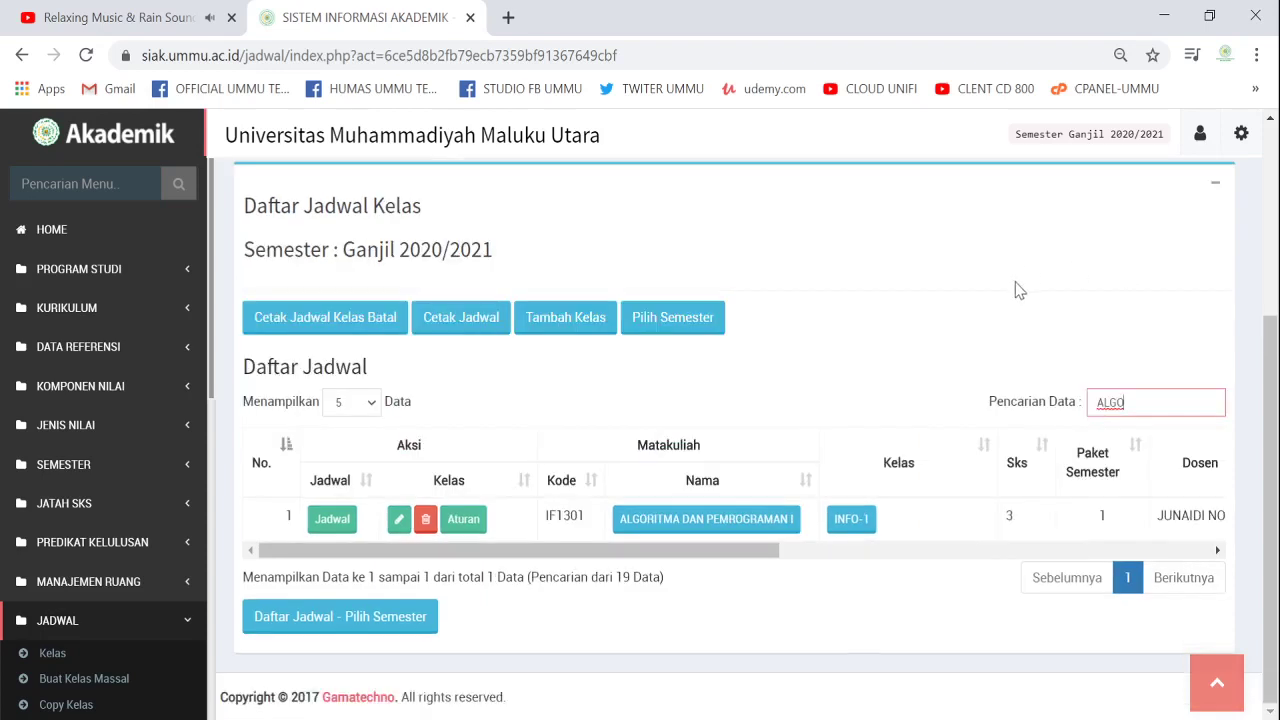
pyautogui.click(329, 530)
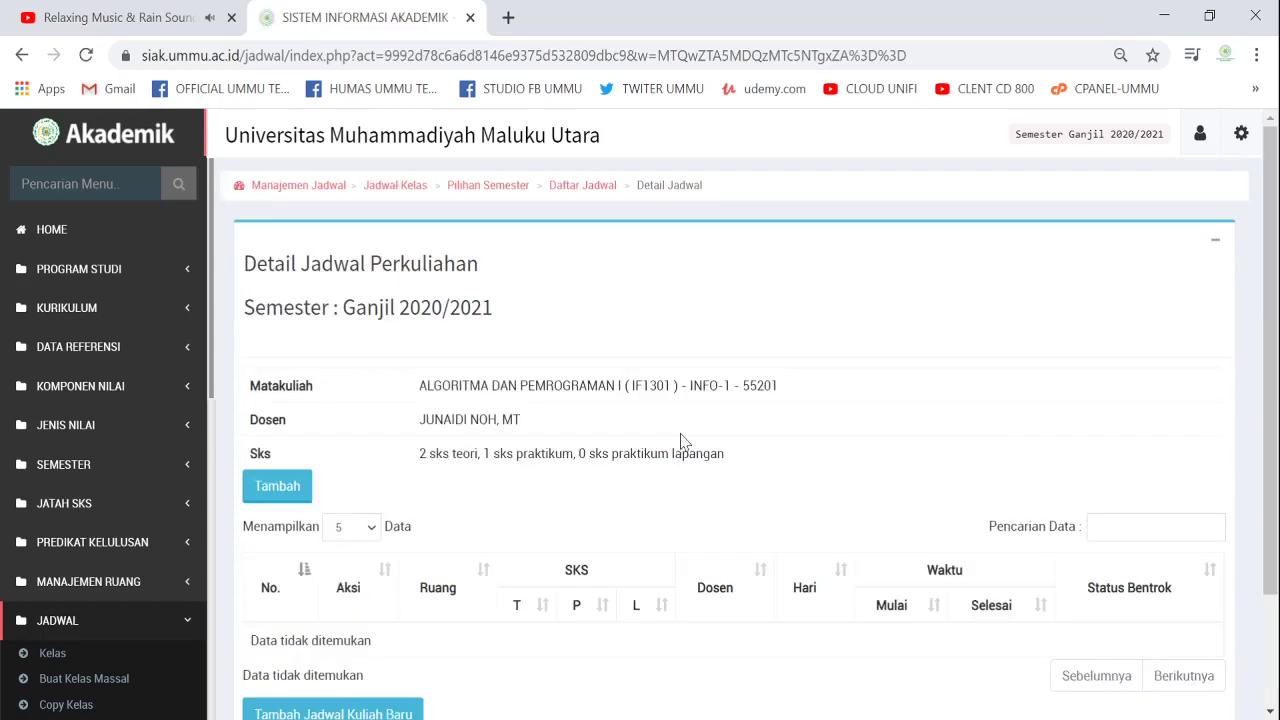
pyautogui.scroll(-2, 537, 378)
pyautogui.click(275, 344)
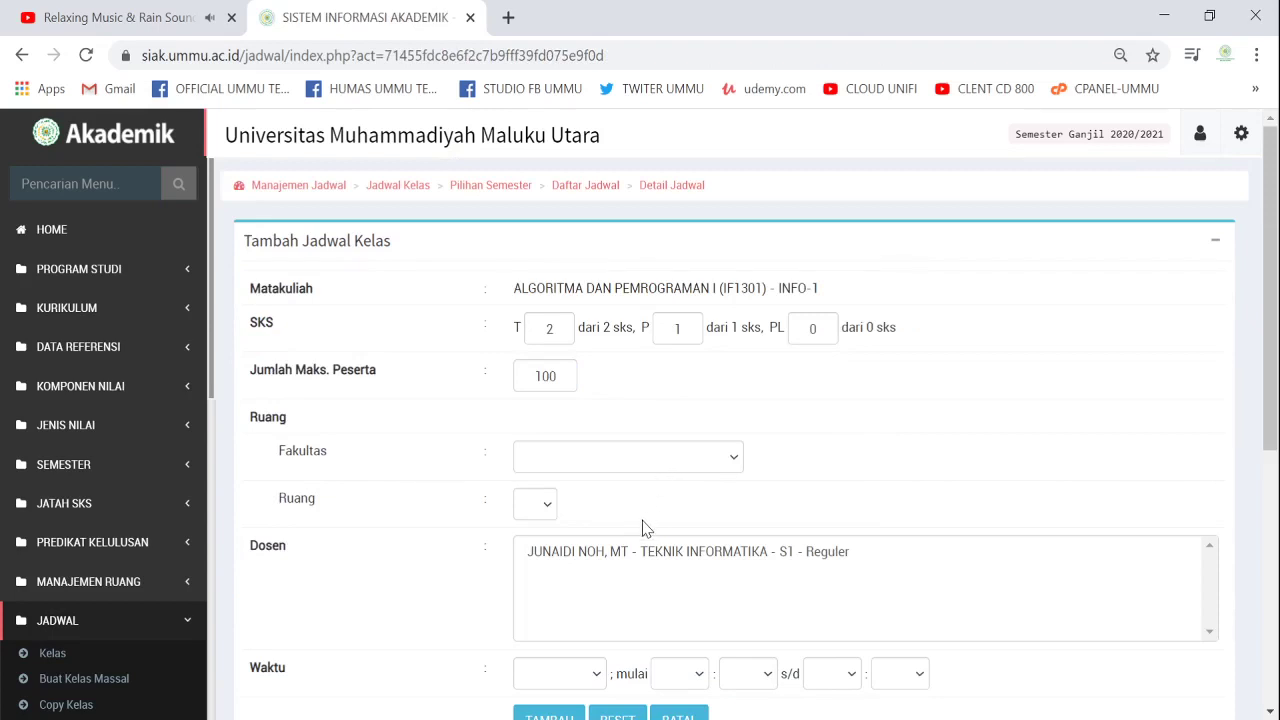
# Step: Assign the schedule to faculty TEKNIK, room INFO 1 - A301, and set the day to SENIN
pyautogui.scroll(-2, 771, 457)
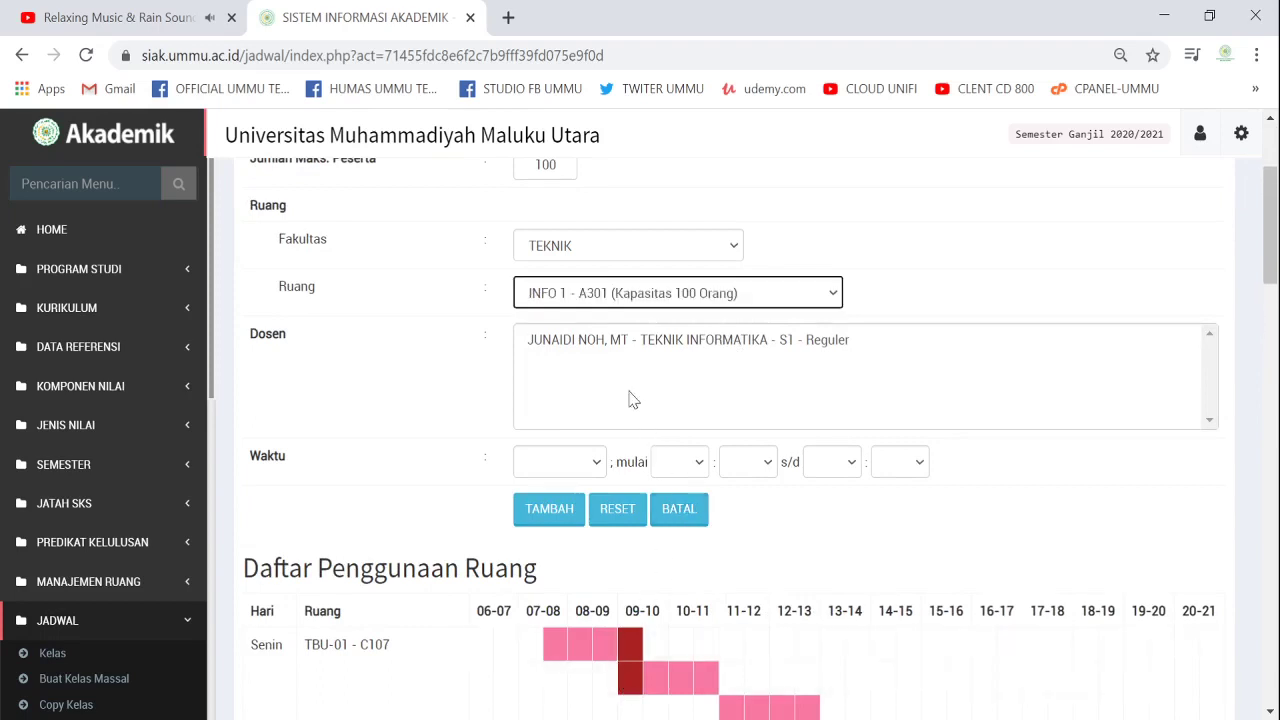
pyautogui.scroll(-1, 775, 340)
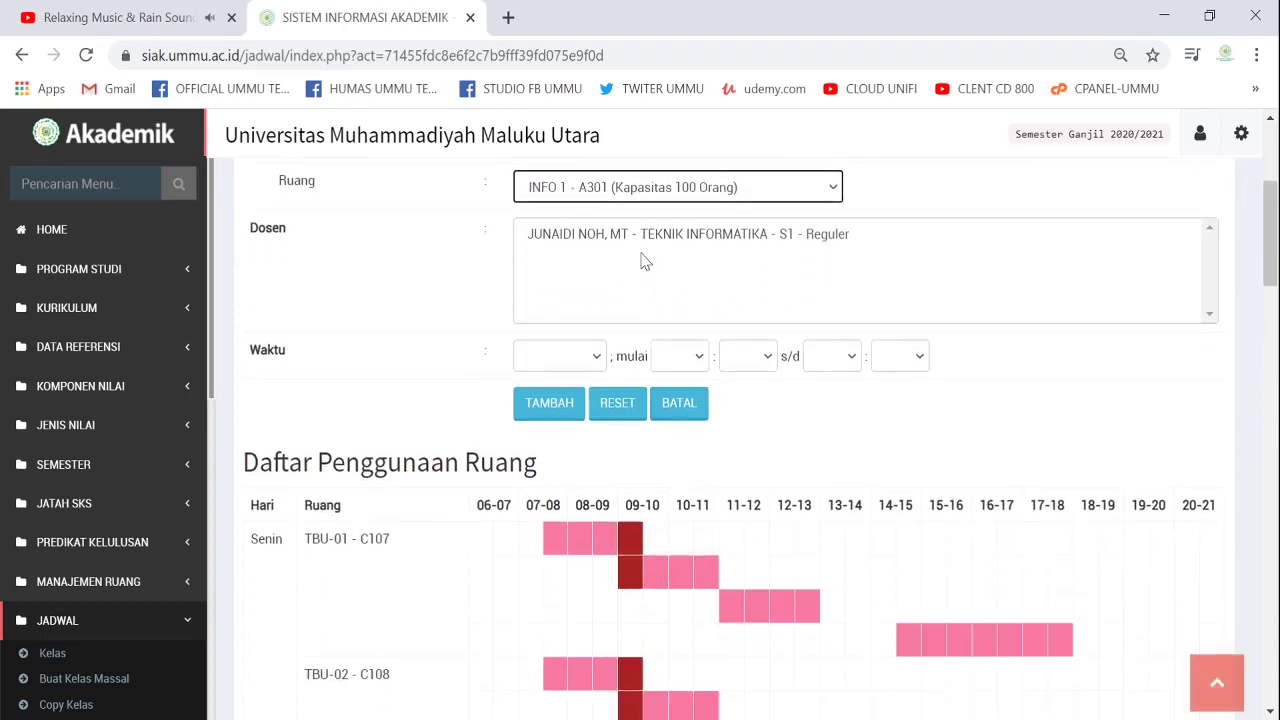
pyautogui.click(583, 366)
pyautogui.click(576, 395)
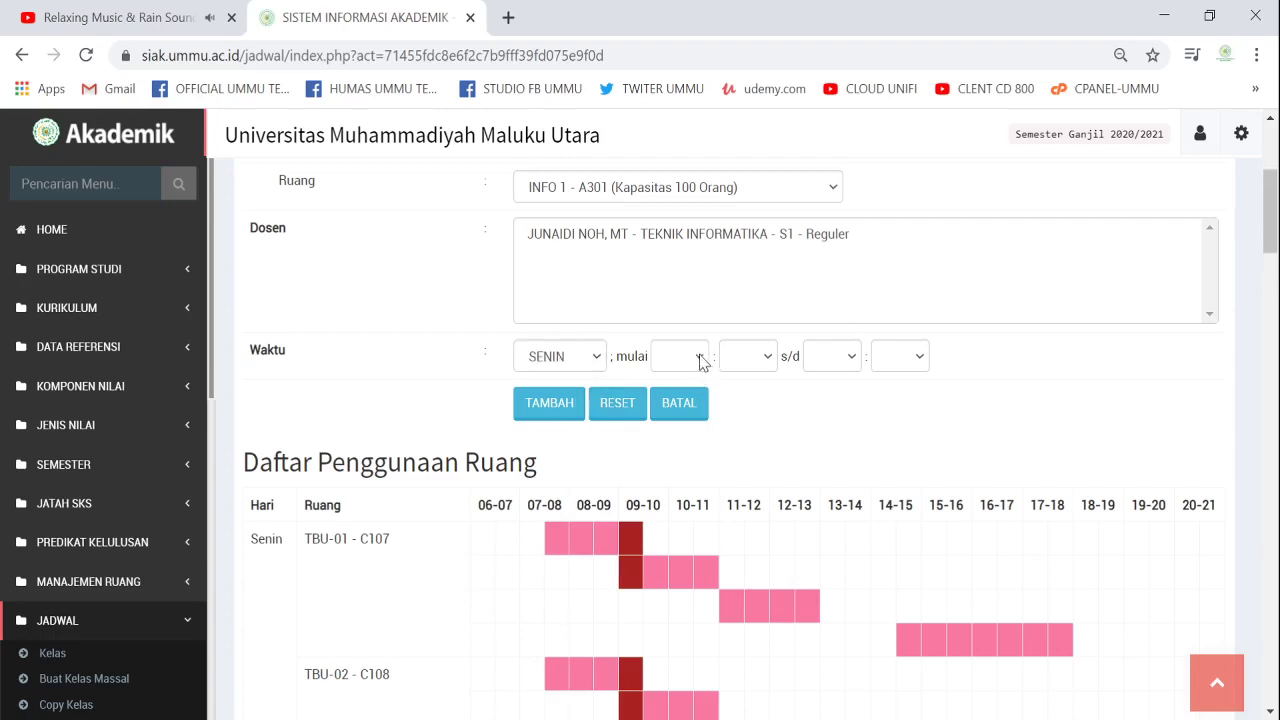
# Step: Set the lecture time from 08:00 to 09:00 and add the schedule
pyautogui.click(672, 552)
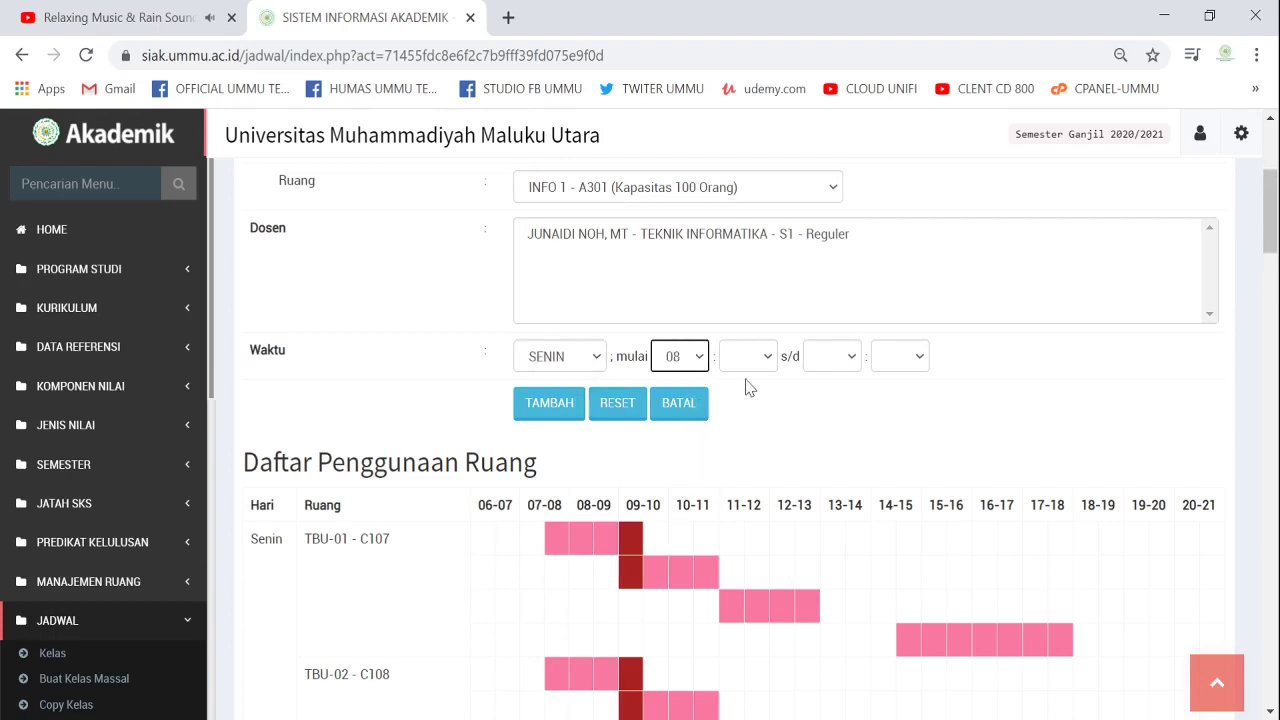
pyautogui.click(753, 572)
pyautogui.click(823, 357)
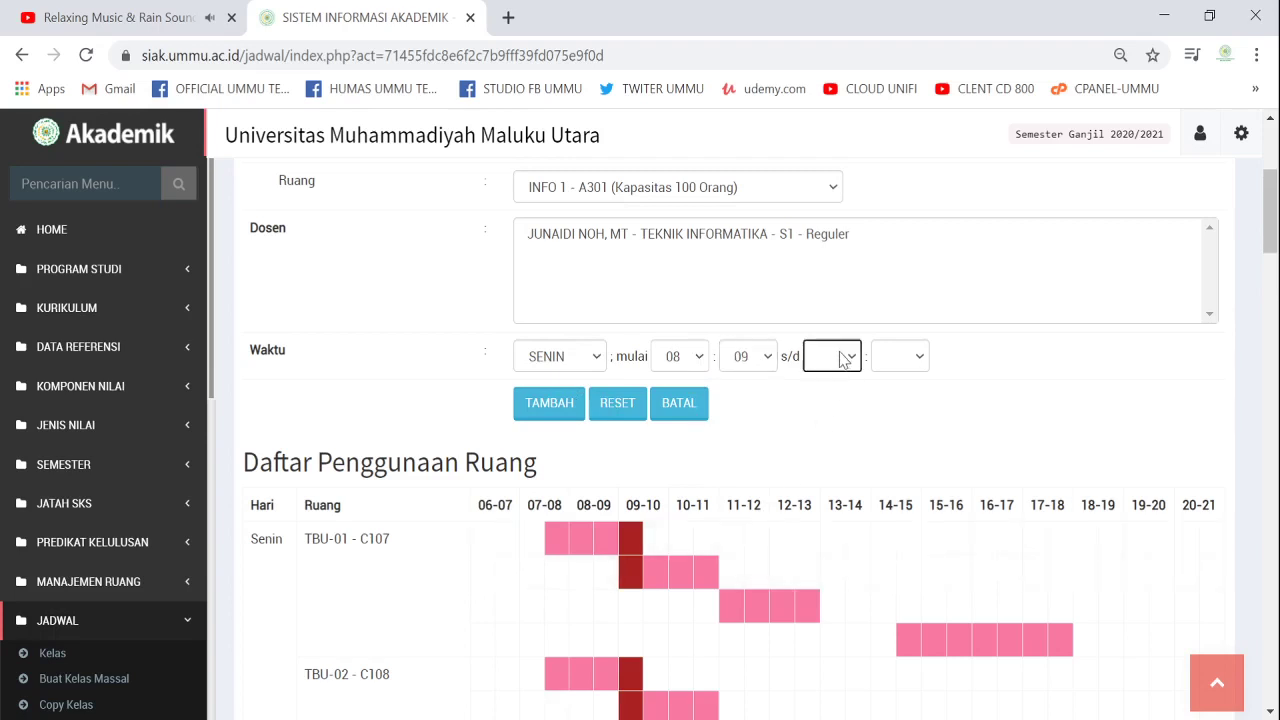
pyautogui.click(741, 358)
pyautogui.click(743, 400)
pyautogui.click(828, 571)
pyautogui.click(900, 357)
pyautogui.click(908, 408)
pyautogui.scroll(-1, 640, 366)
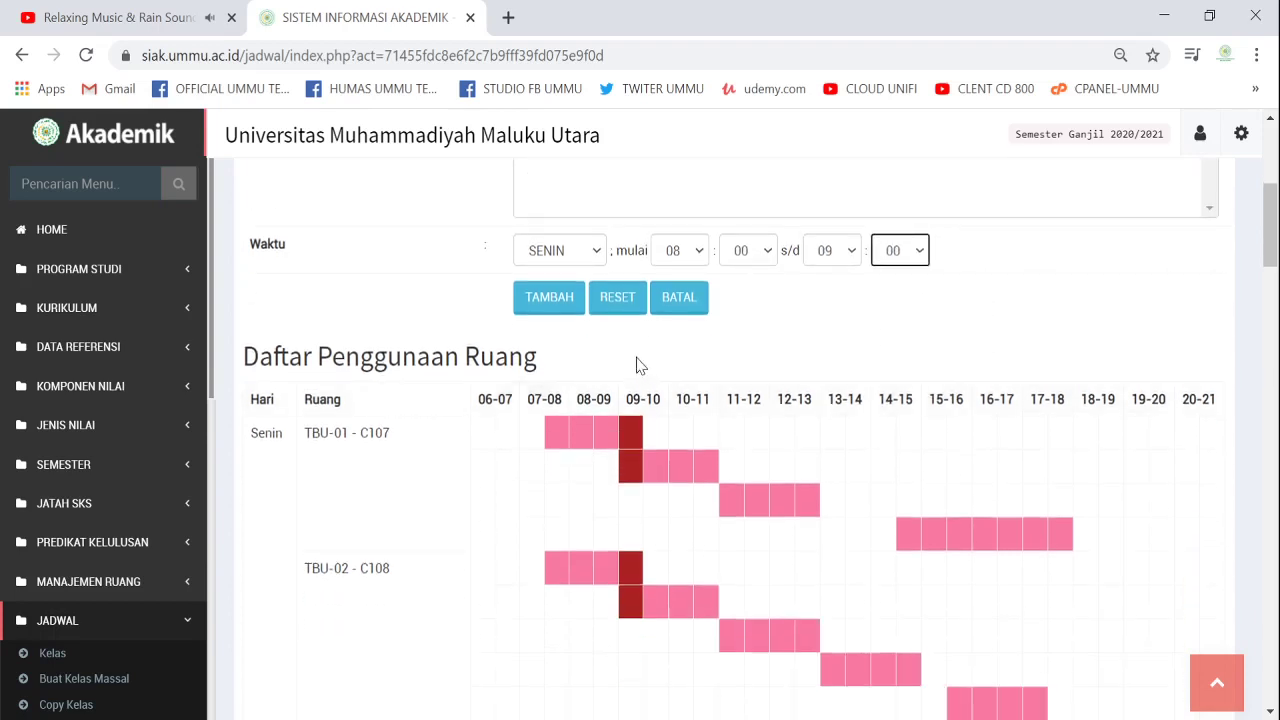
pyautogui.click(530, 302)
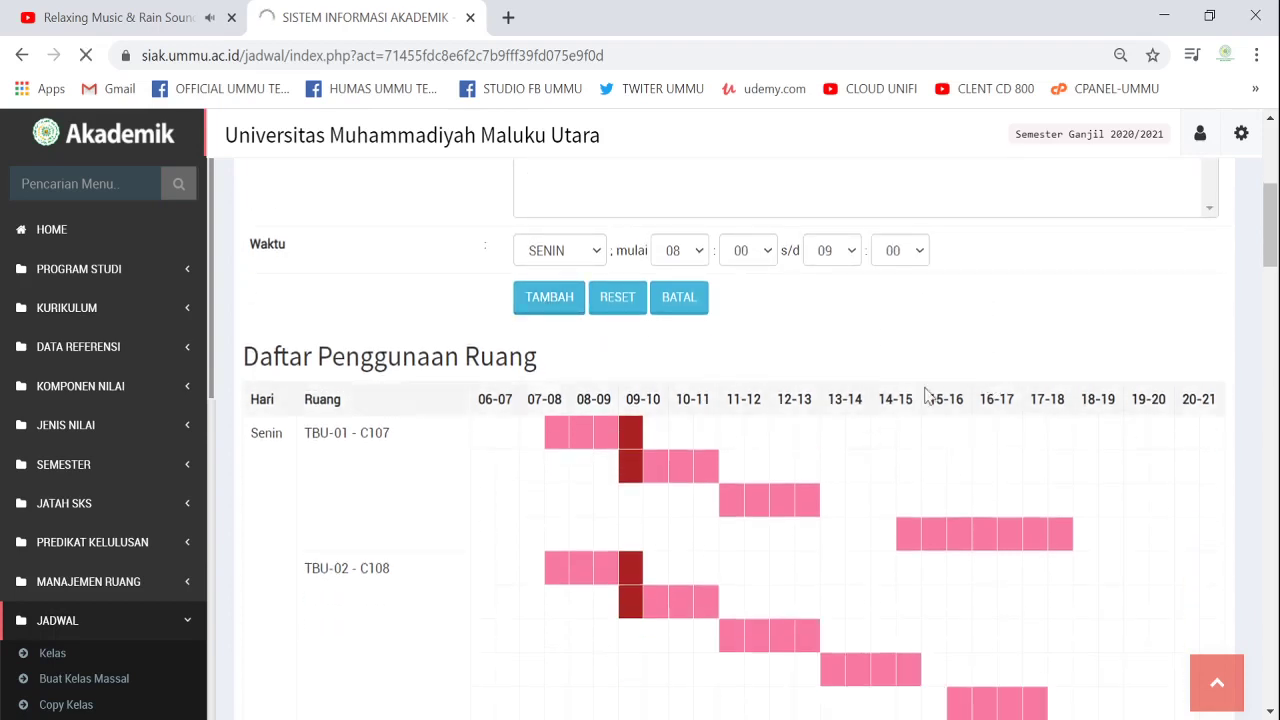
# Step: Return from the schedule details to the schedule list and check the room and Monday time of ALGORITMA DAN PEMROGRAMAN I
pyautogui.scroll(-2, 910, 390)
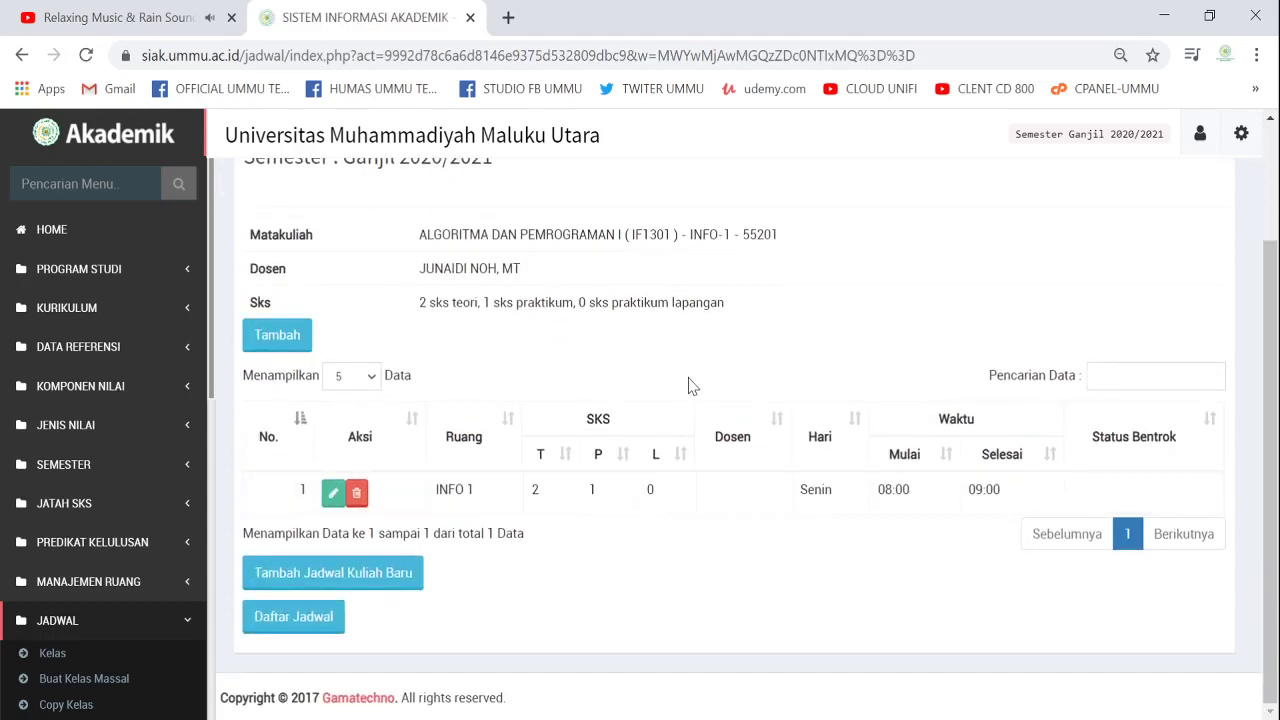
pyautogui.scroll(2, 686, 386)
pyautogui.scroll(-1, 173, 677)
pyautogui.scroll(-1, 173, 677)
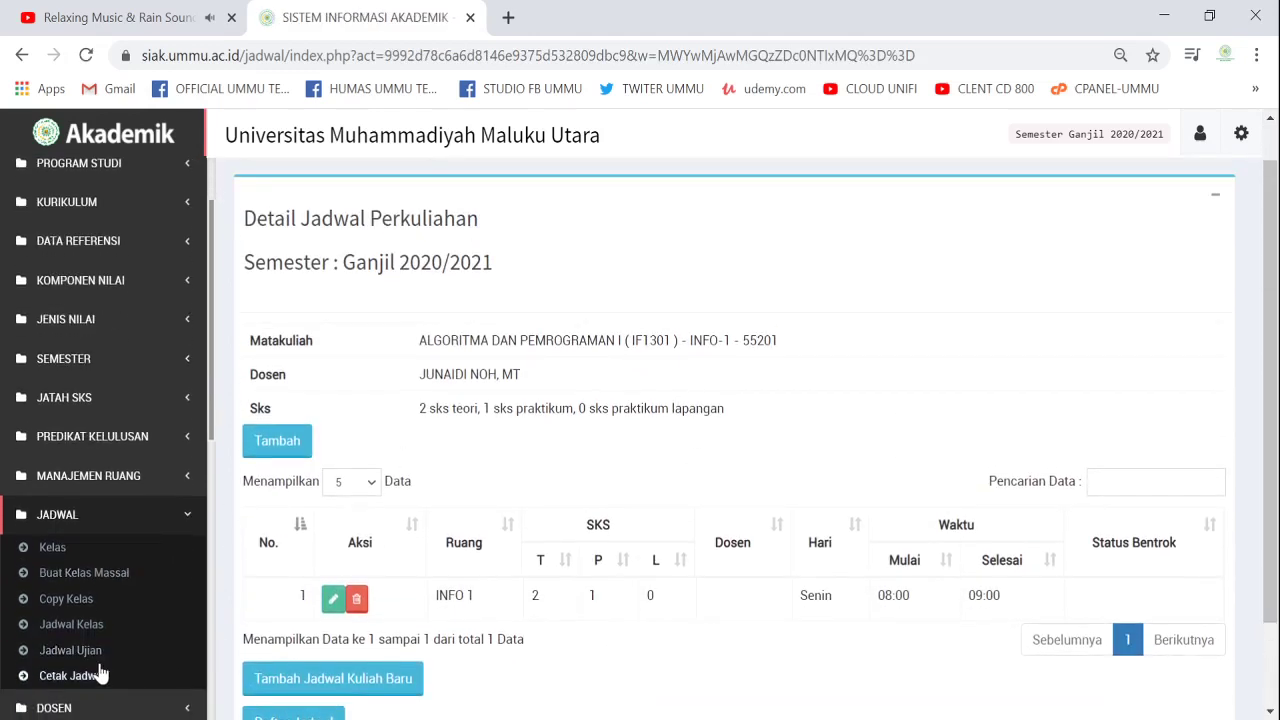
pyautogui.scroll(-1, 647, 489)
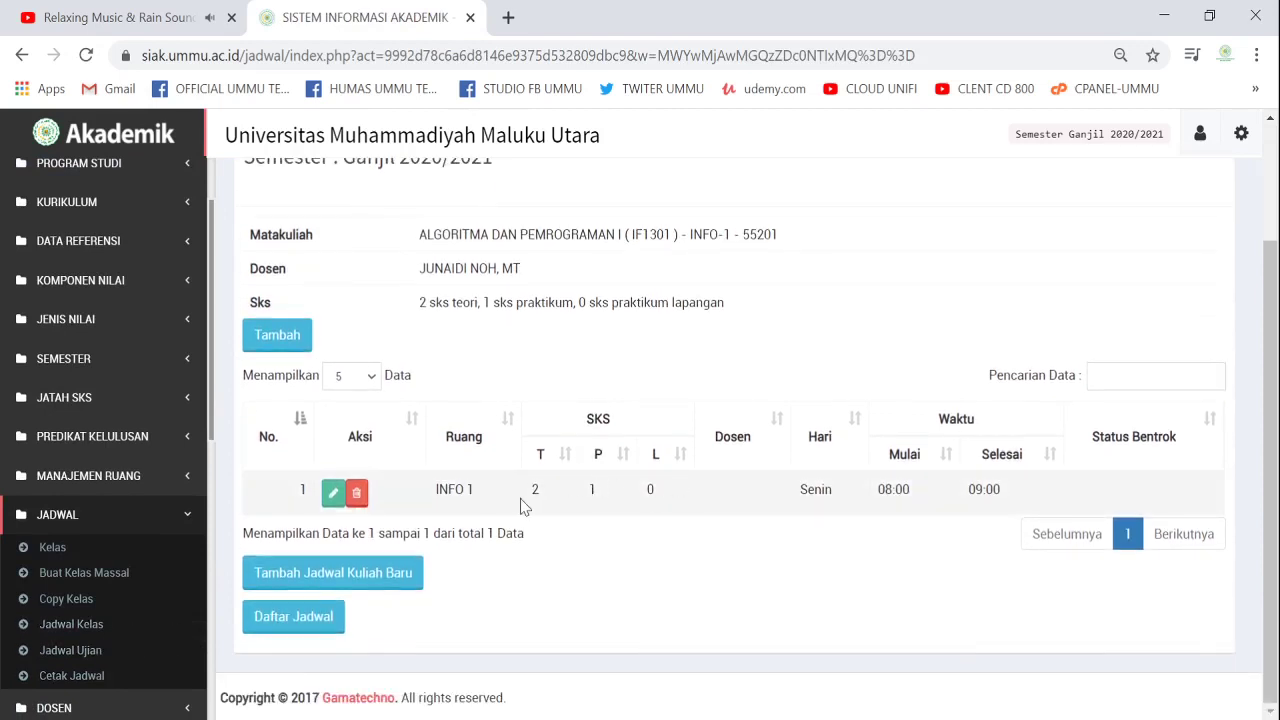
pyautogui.click(294, 622)
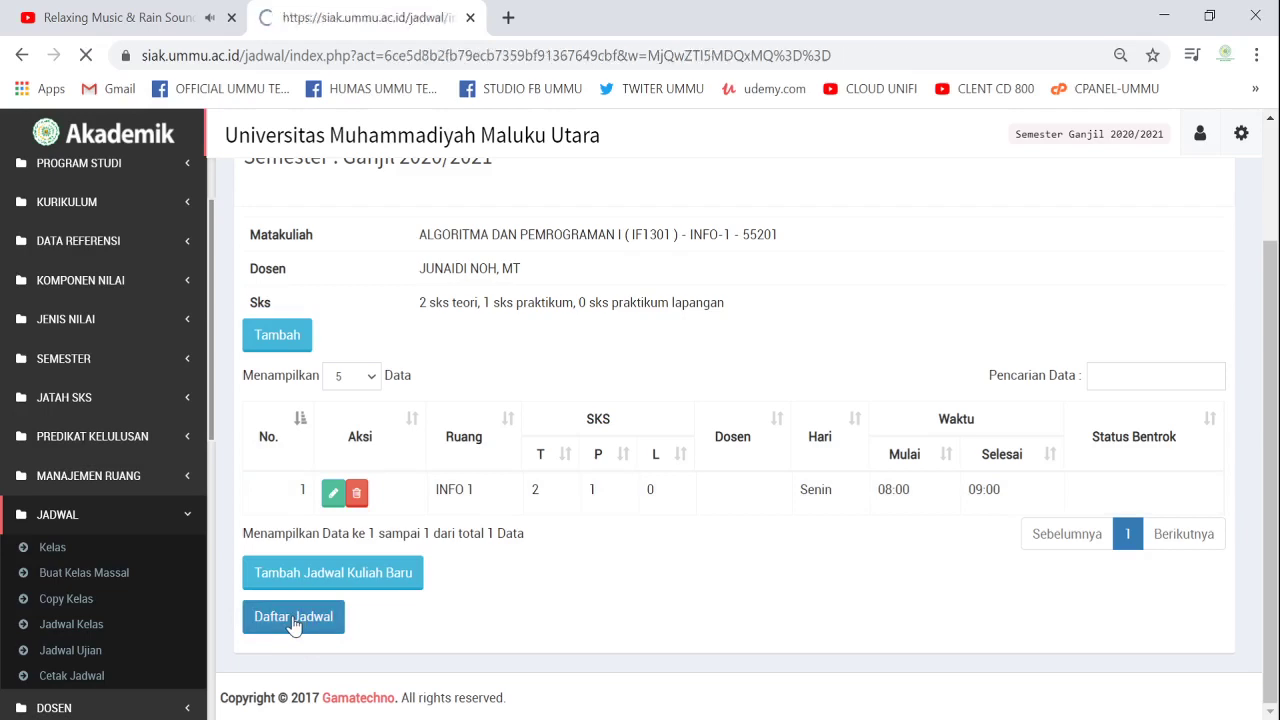
pyautogui.scroll(-2, 810, 448)
pyautogui.scroll(-2, 820, 442)
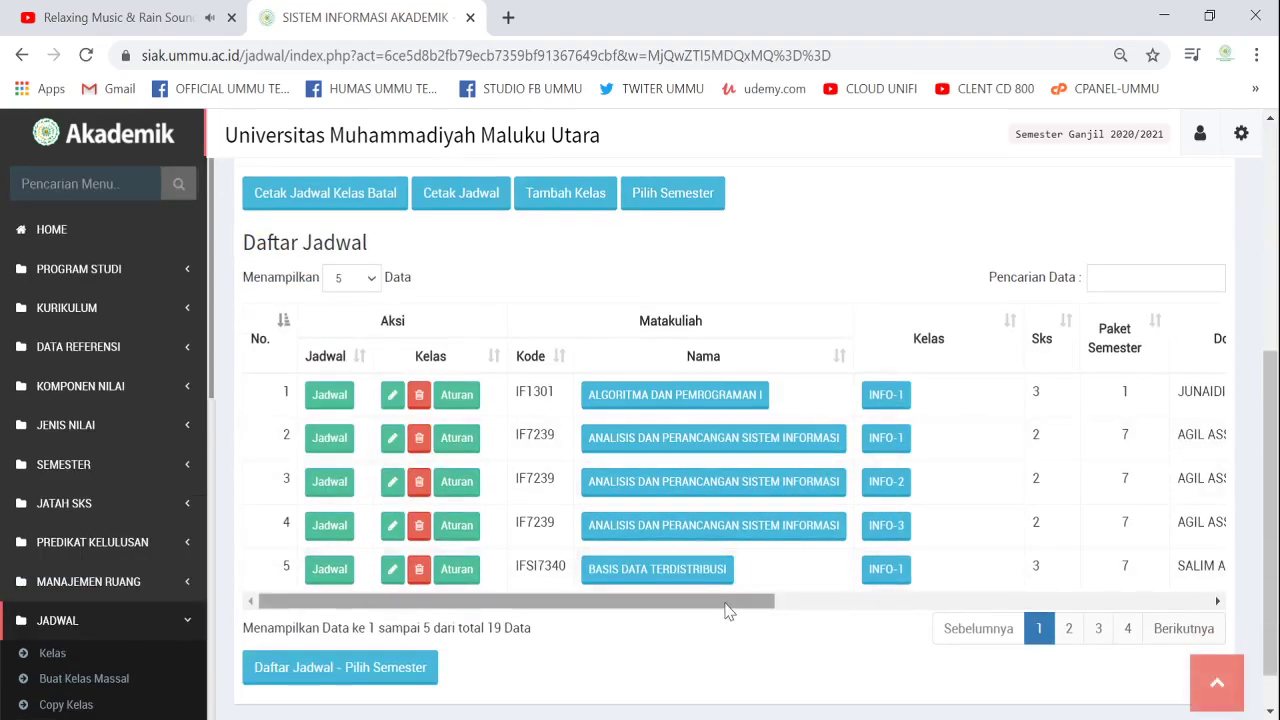
pyautogui.moveTo(729, 606); pyautogui.dragTo(1160, 612)
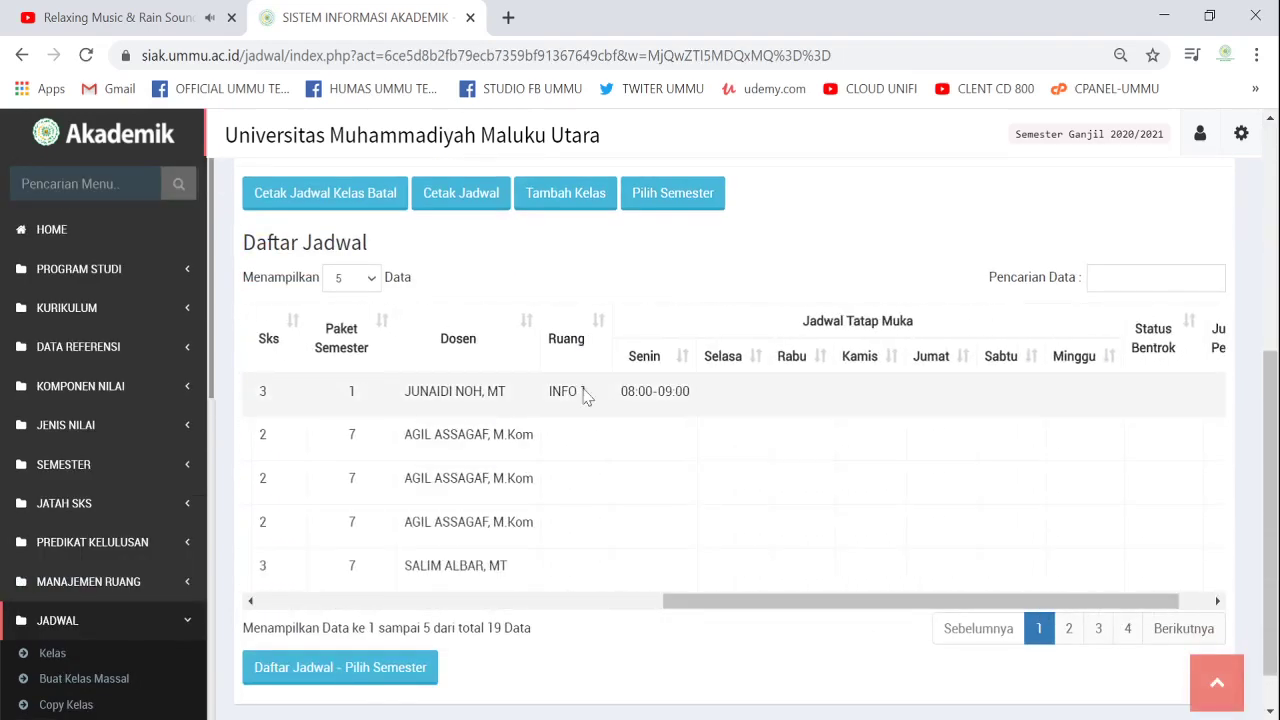
pyautogui.moveTo(547, 394); pyautogui.dragTo(689, 394)
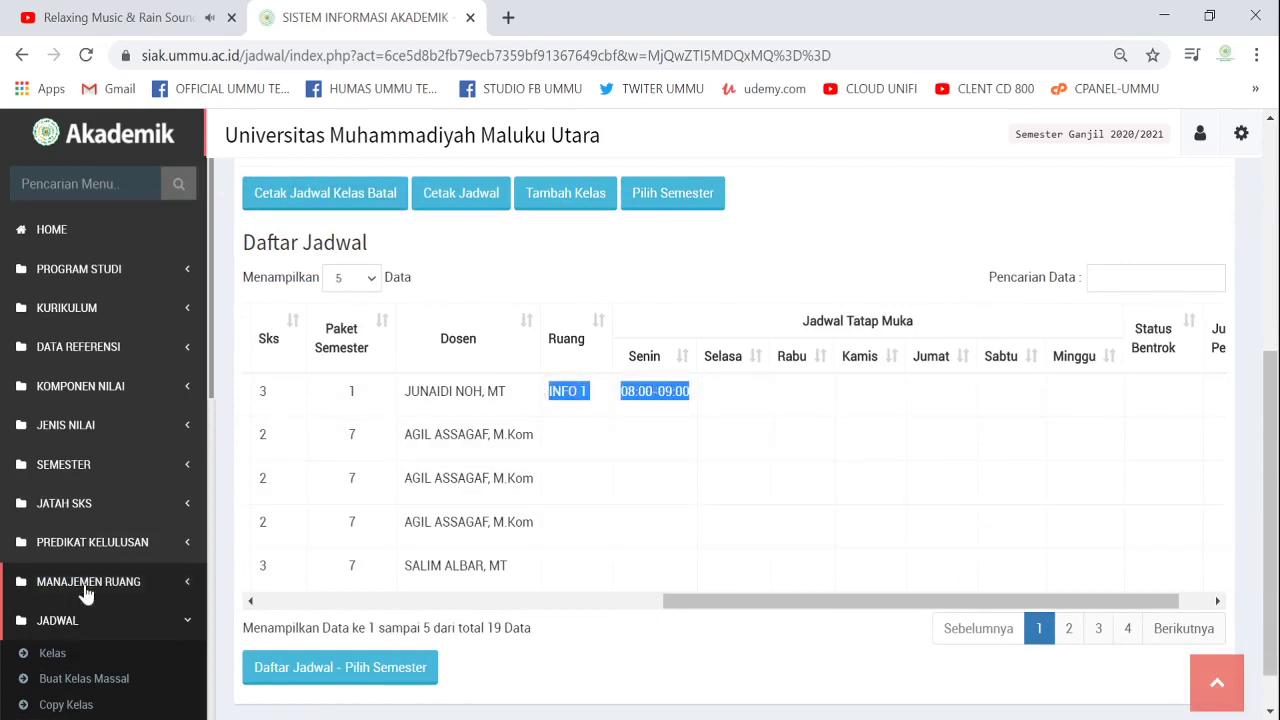
# Step: Open the lecture attendance (Presensi) section for class participants and display the classes of TEKNIK INFORMATIKA - S1 Reguler
pyautogui.scroll(-2, 110, 585)
pyautogui.scroll(-1, 280, 534)
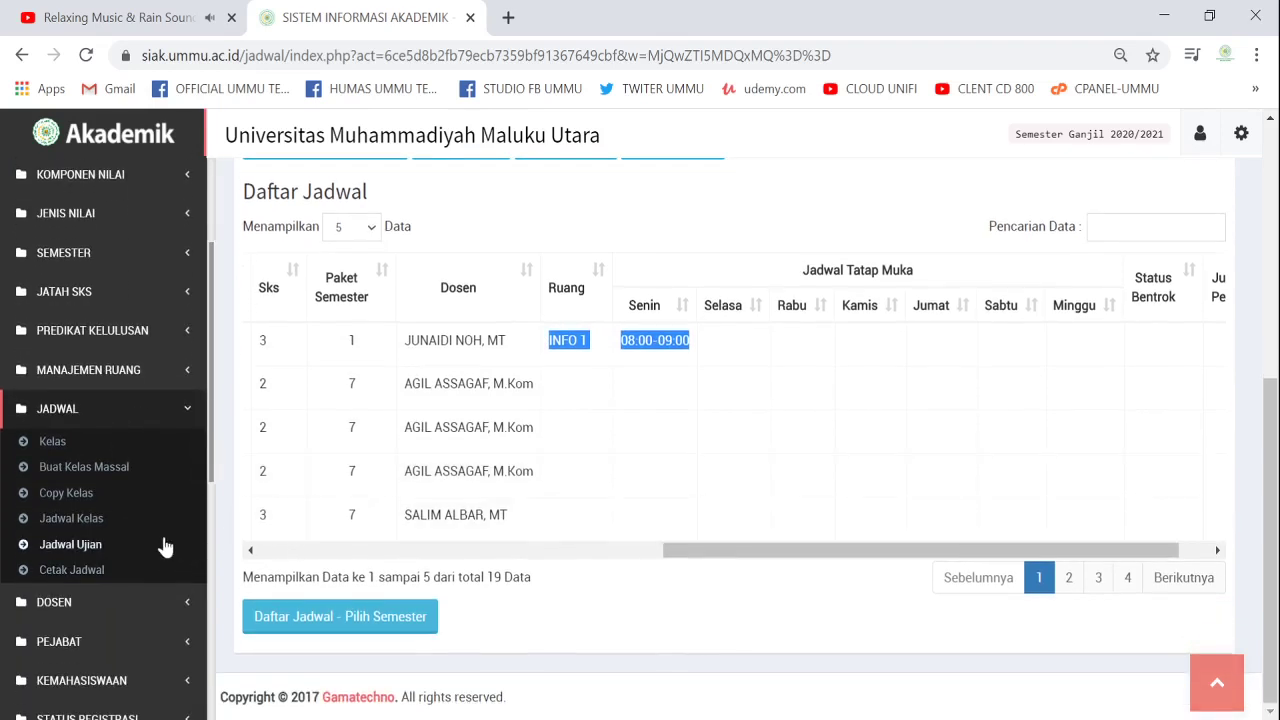
pyautogui.scroll(-2, 170, 545)
pyautogui.scroll(-3, 170, 545)
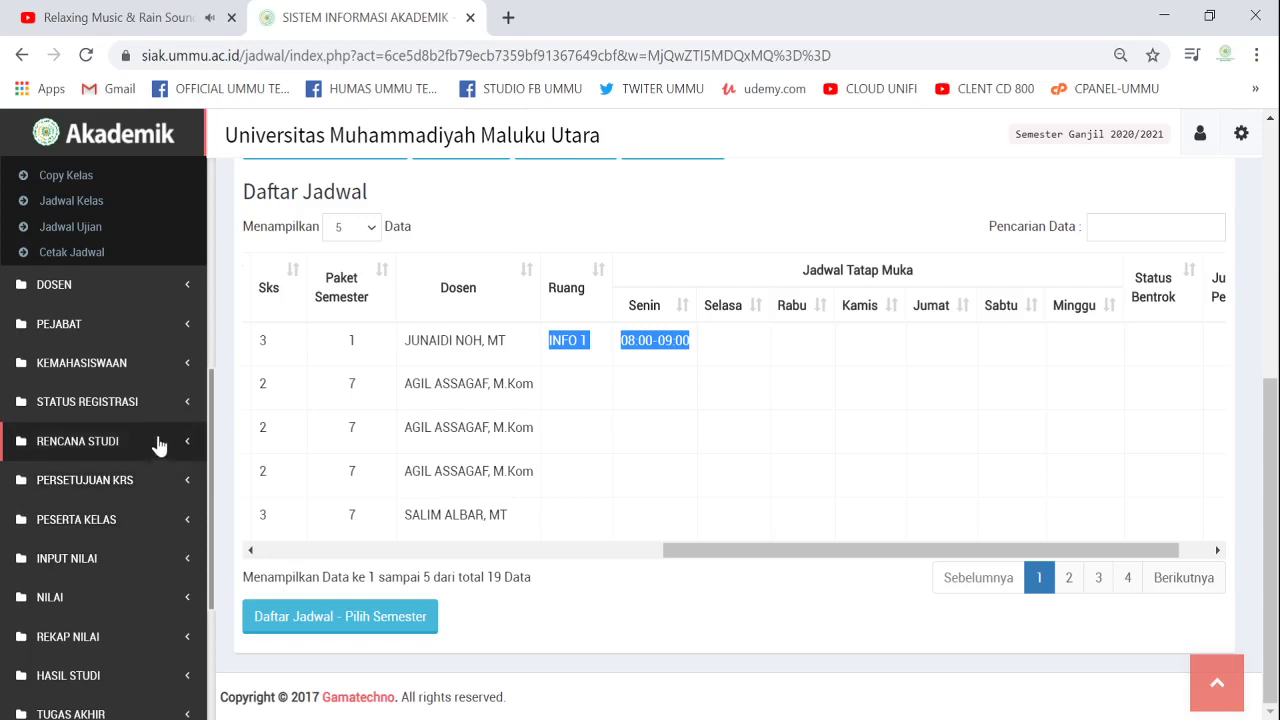
pyautogui.scroll(-1, 155, 520)
pyautogui.click(151, 425)
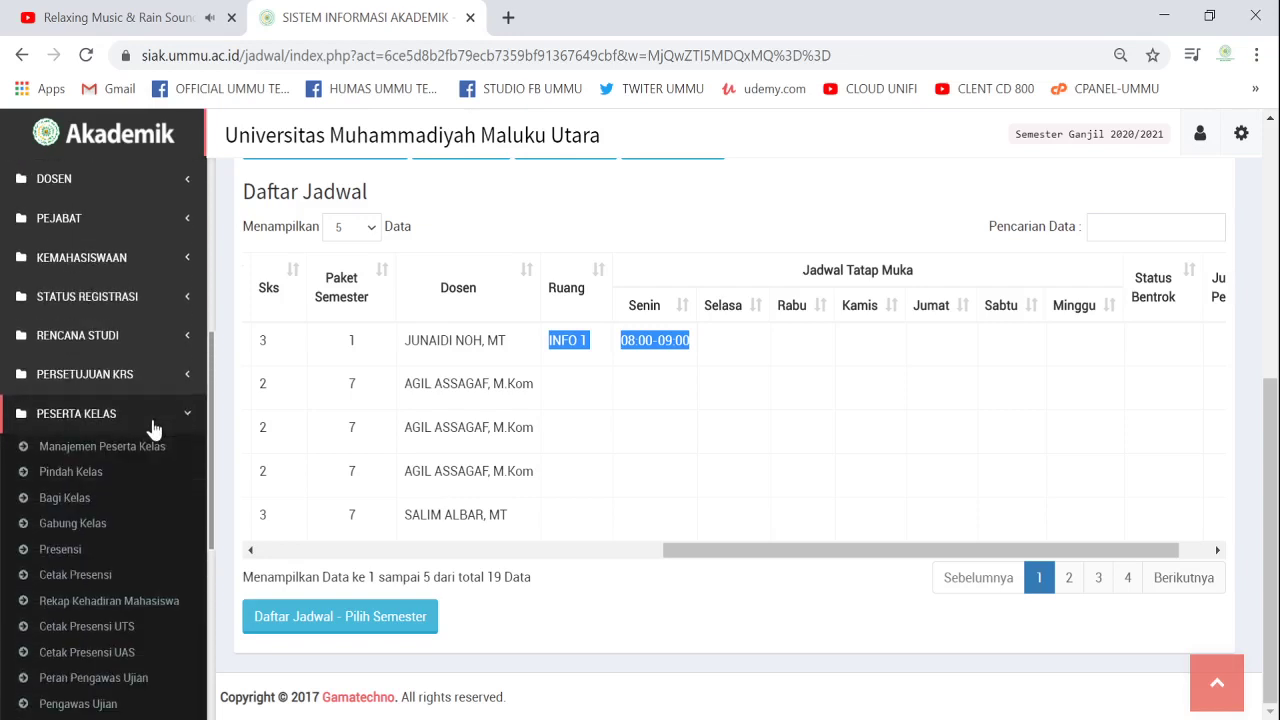
pyautogui.scroll(-1, 158, 470)
pyautogui.scroll(-1, 157, 473)
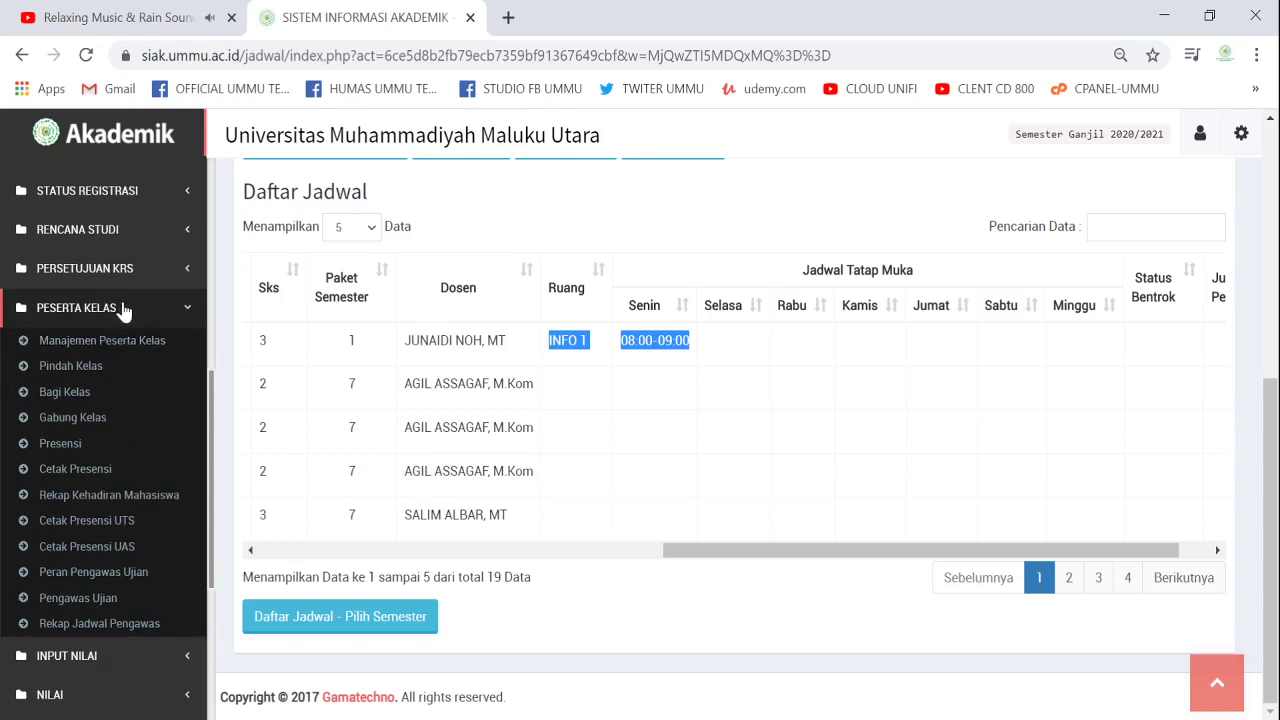
pyautogui.click(62, 450)
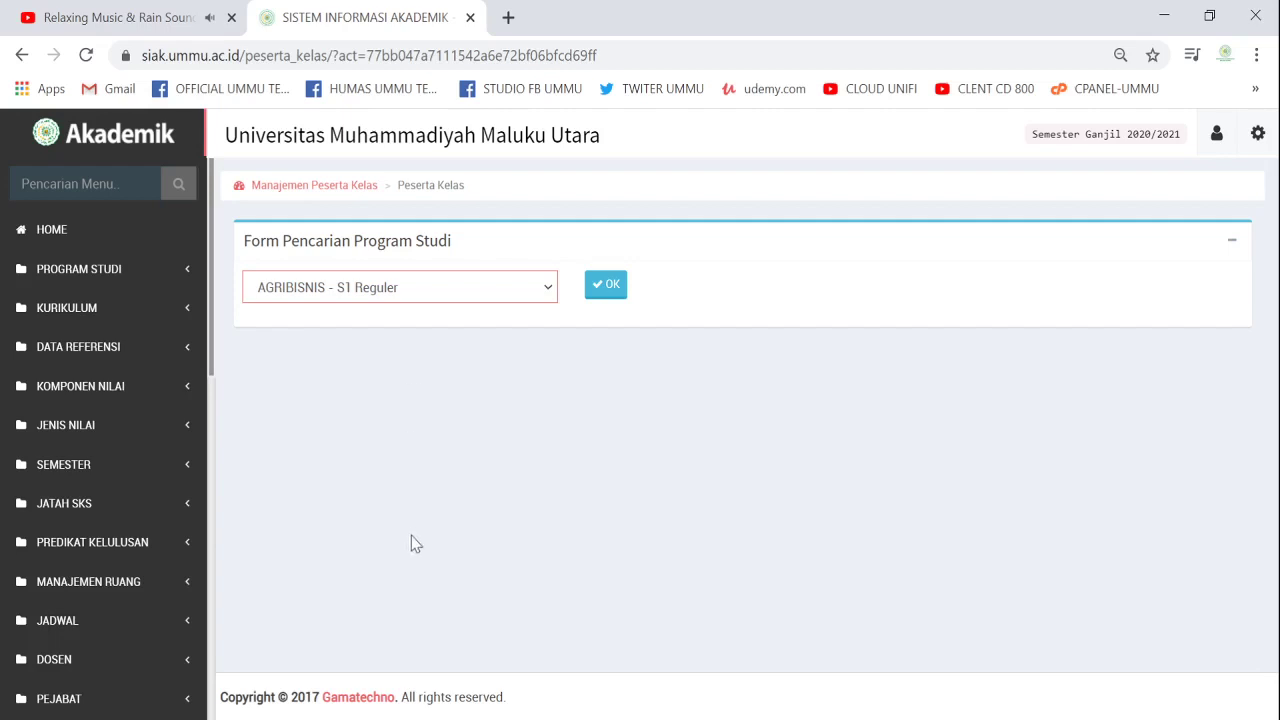
pyautogui.press('t')
pyautogui.click(592, 287)
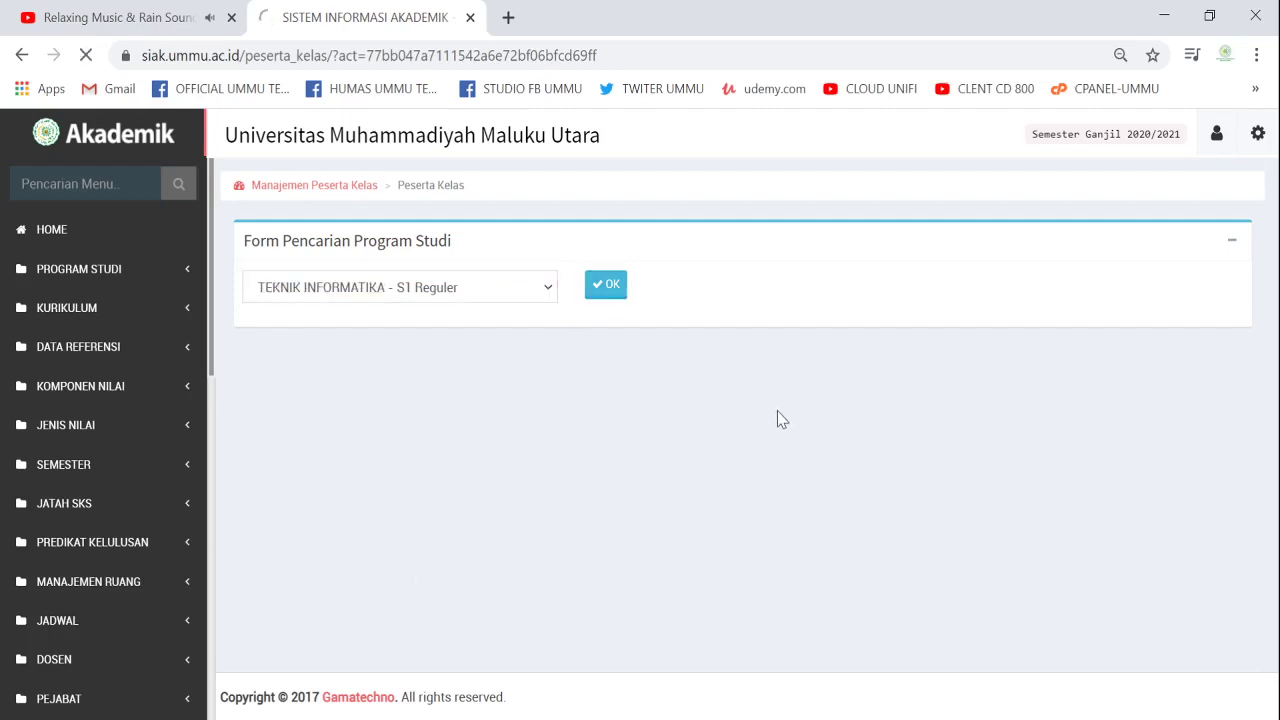
# Step: Search the class list for ALG and open the form for adding planned meetings to class INFO-1's attendance
pyautogui.scroll(-2, 766, 403)
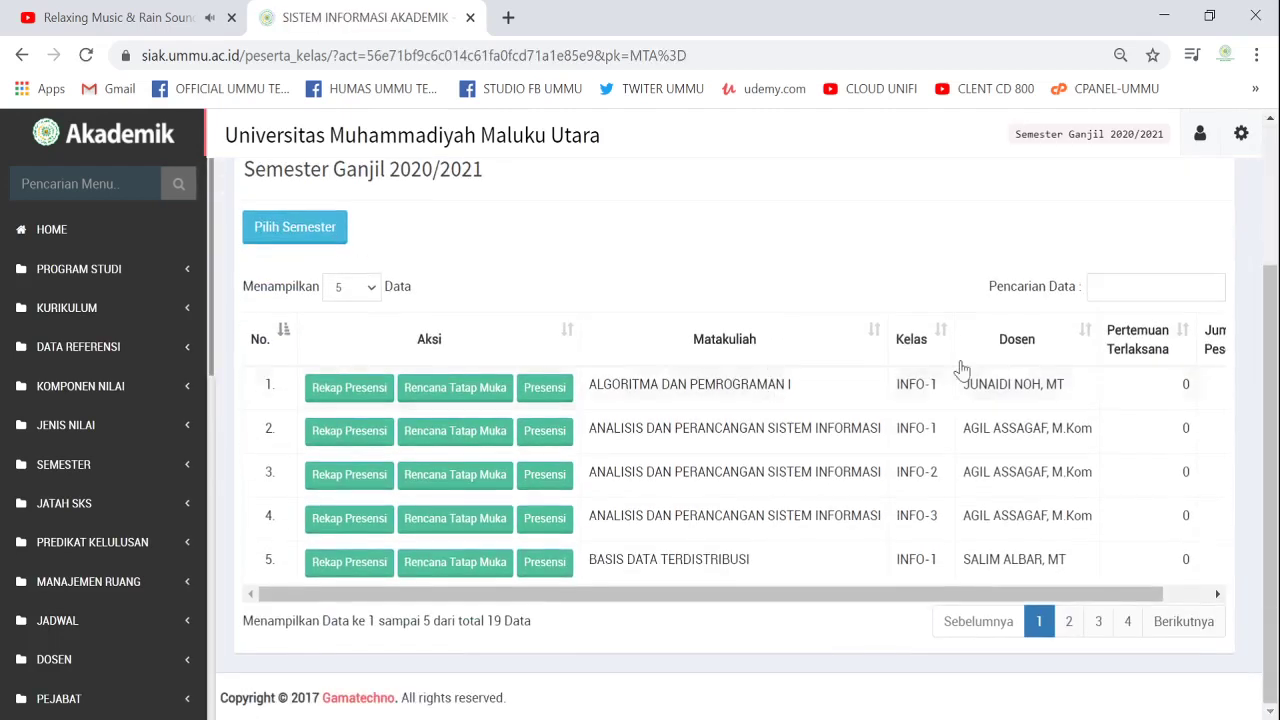
pyautogui.click(1163, 286)
pyautogui.write('ALG')
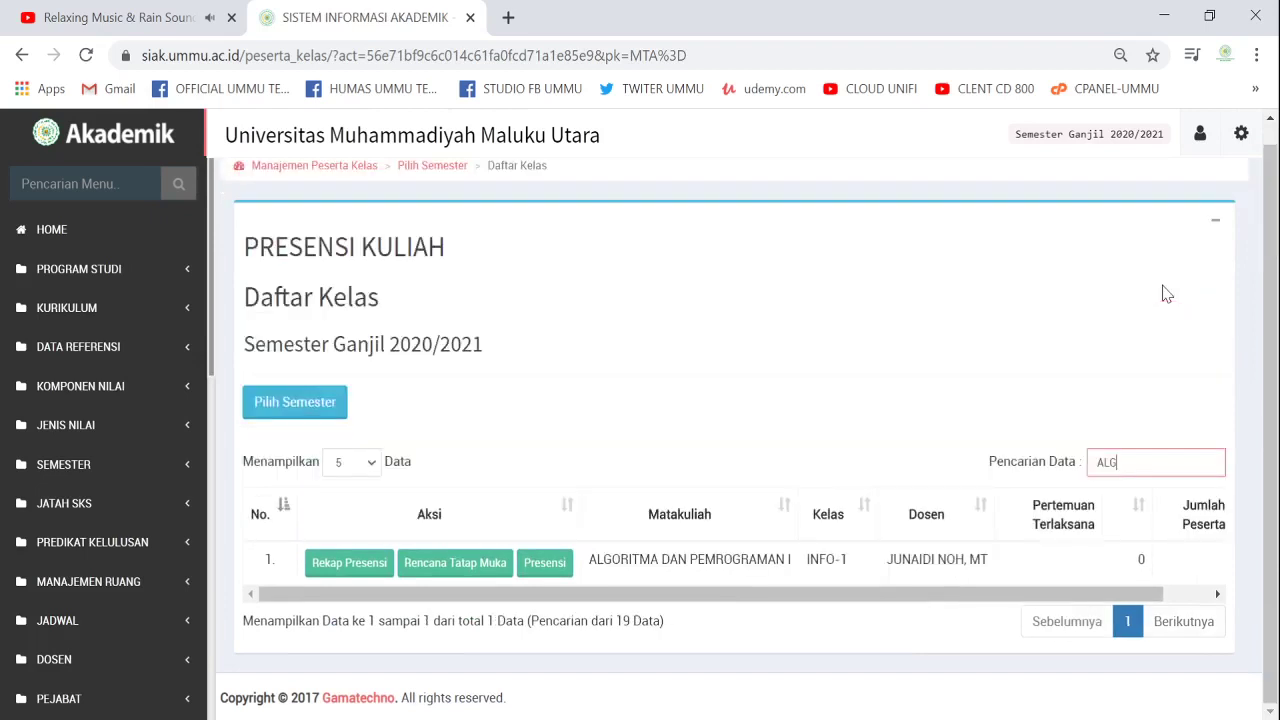
pyautogui.click(545, 563)
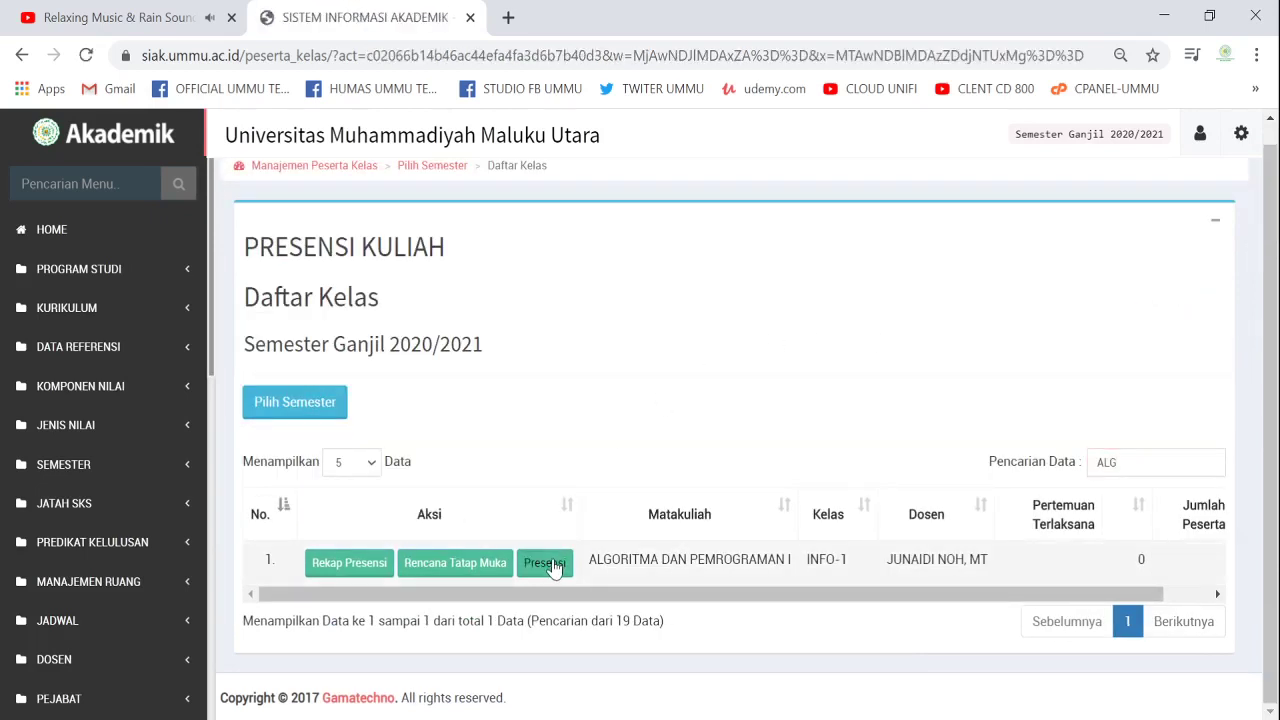
pyautogui.scroll(-1, 724, 445)
pyautogui.scroll(-2, 724, 445)
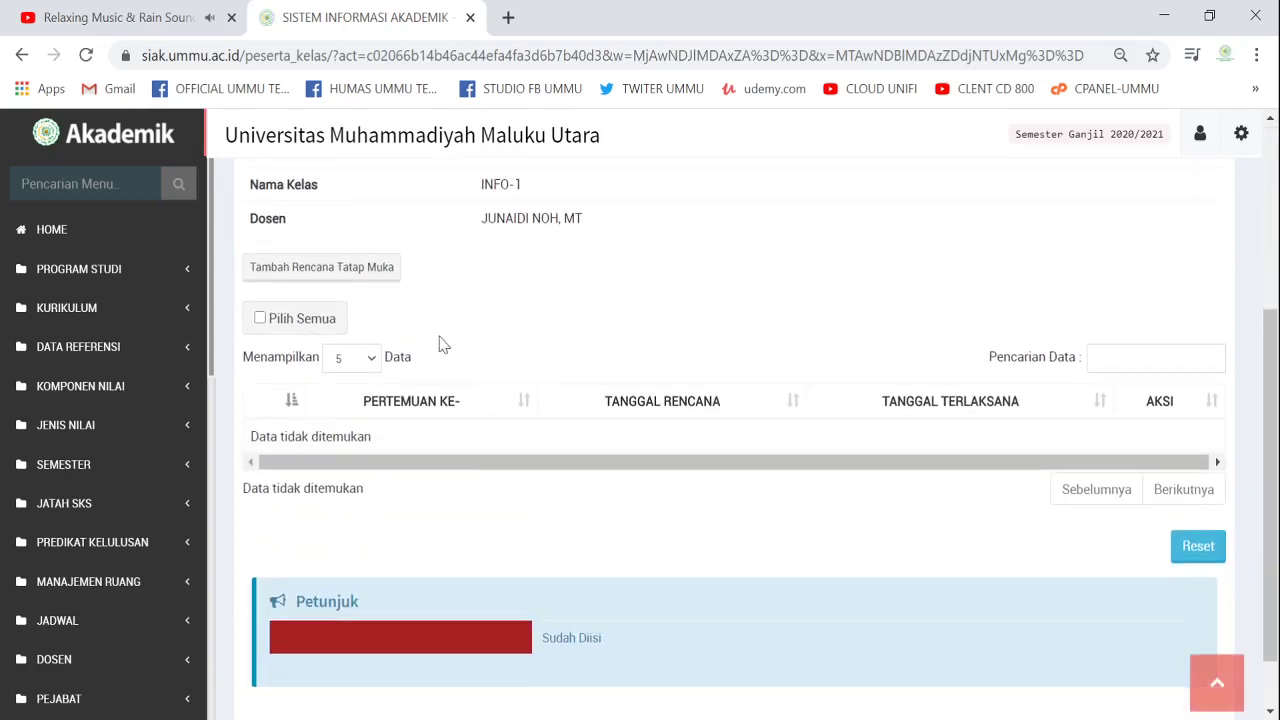
pyautogui.click(333, 276)
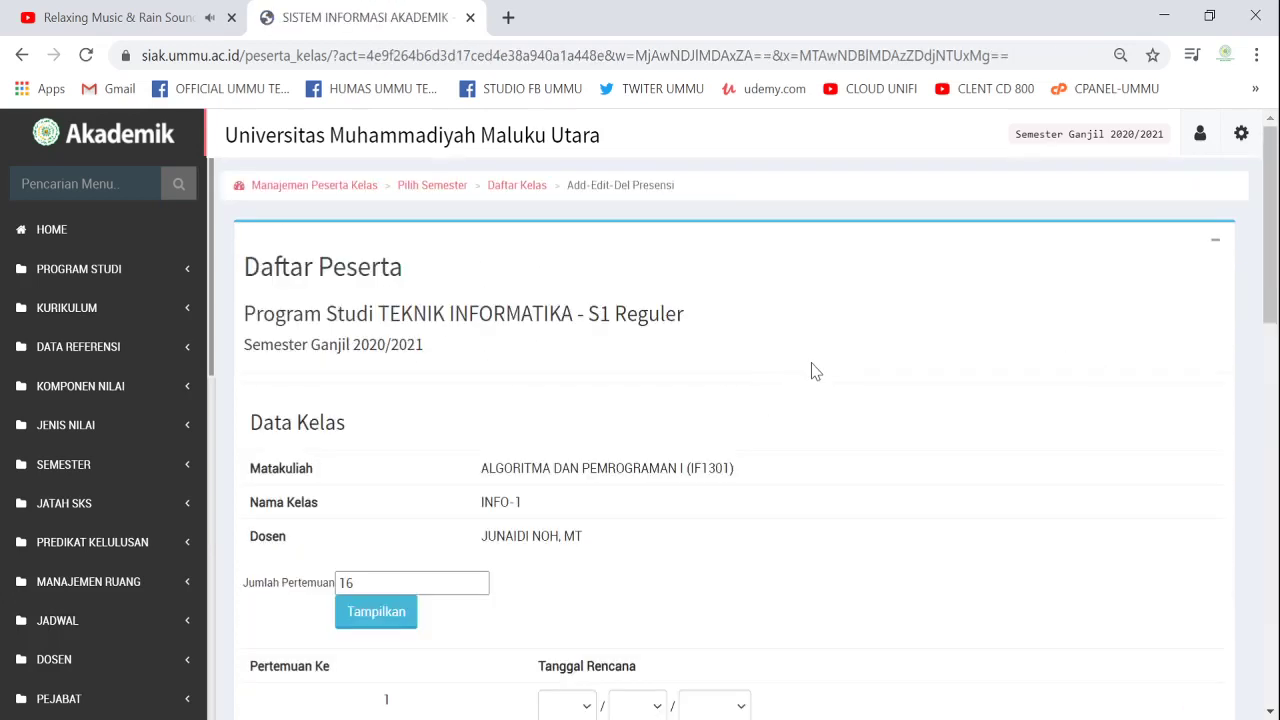
# Step: Examine the planned-meeting form, including the number of meetings, the date rows and the filling instructions
pyautogui.scroll(-4, 814, 371)
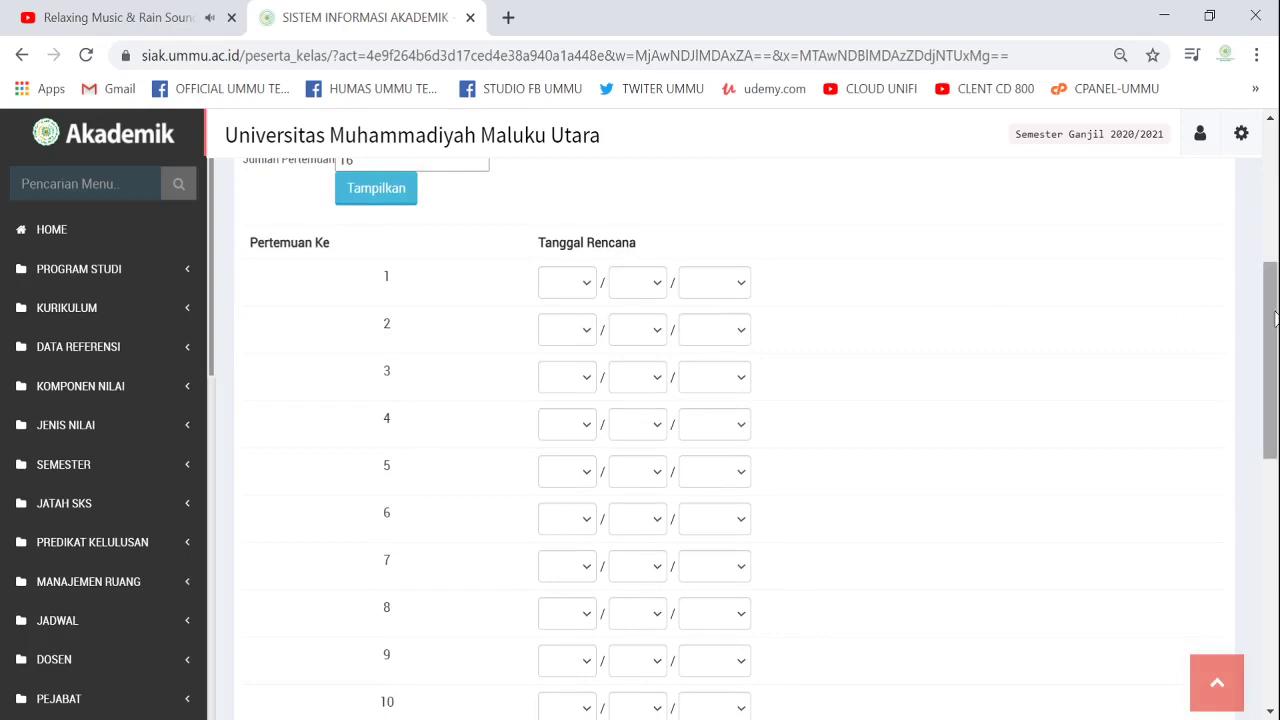
pyautogui.moveTo(1272, 318); pyautogui.dragTo(1275, 512)
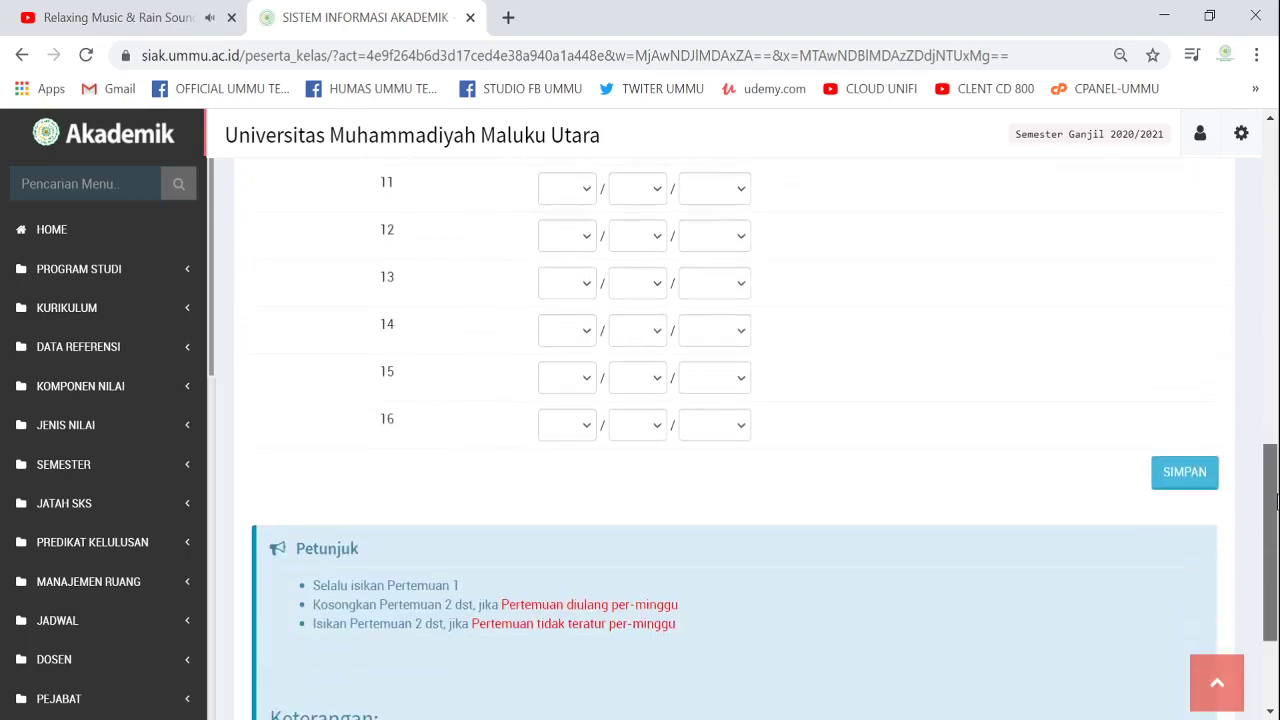
pyautogui.scroll(6, 800, 420)
pyautogui.moveTo(382, 418); pyautogui.dragTo(327, 418)
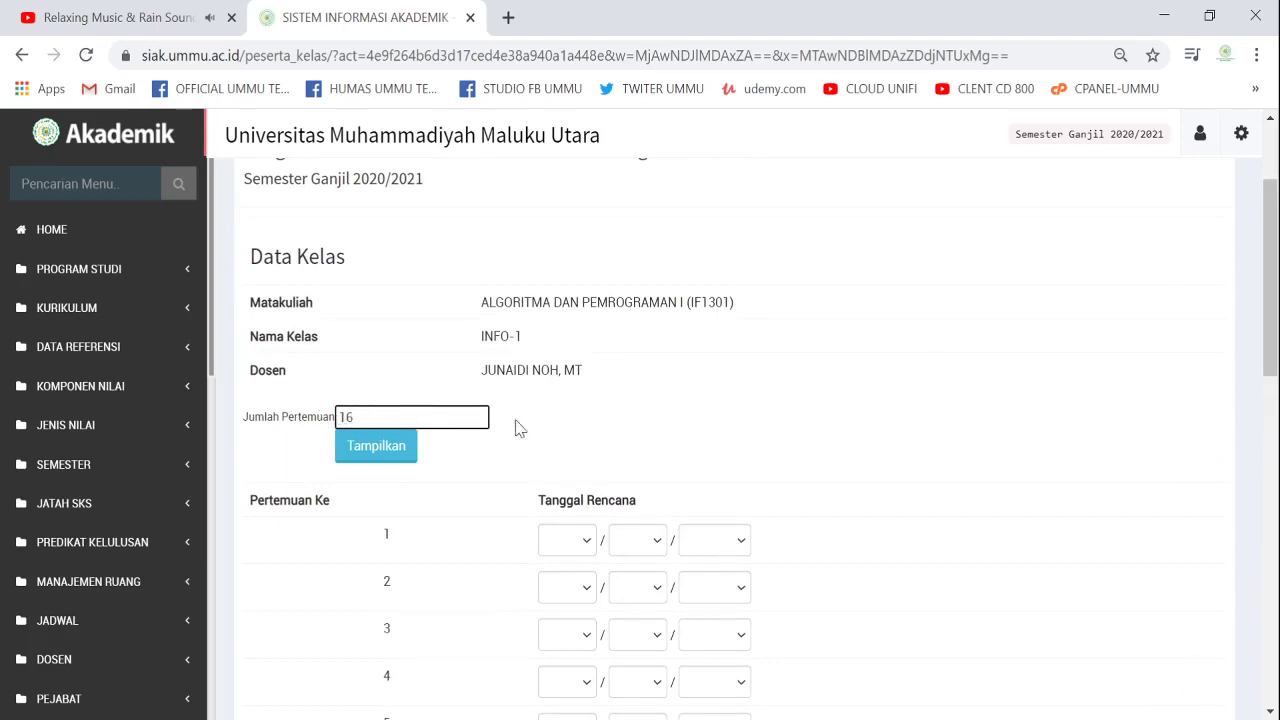
pyautogui.moveTo(390, 420); pyautogui.dragTo(312, 424)
pyautogui.click(371, 418)
pyautogui.scroll(-2, 743, 414)
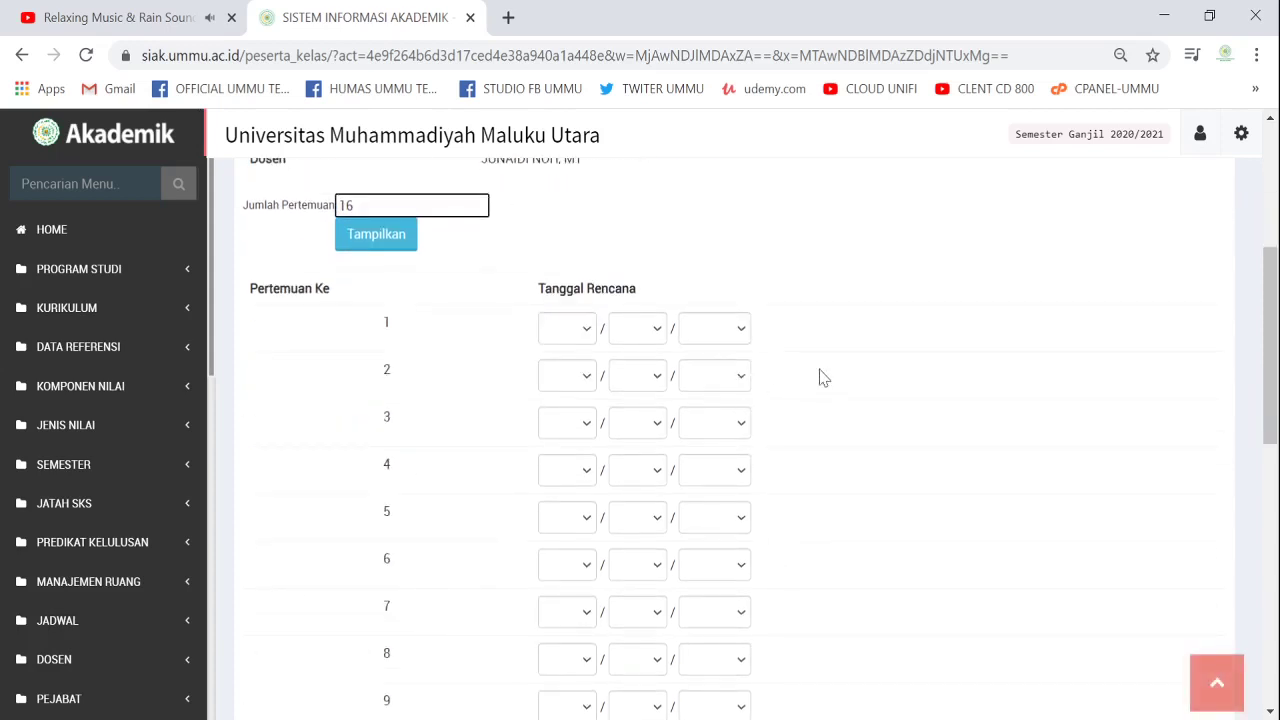
# Step: Set the planned date of meeting 1 to 14/08/2020 and review the remaining meeting rows
pyautogui.click(583, 333)
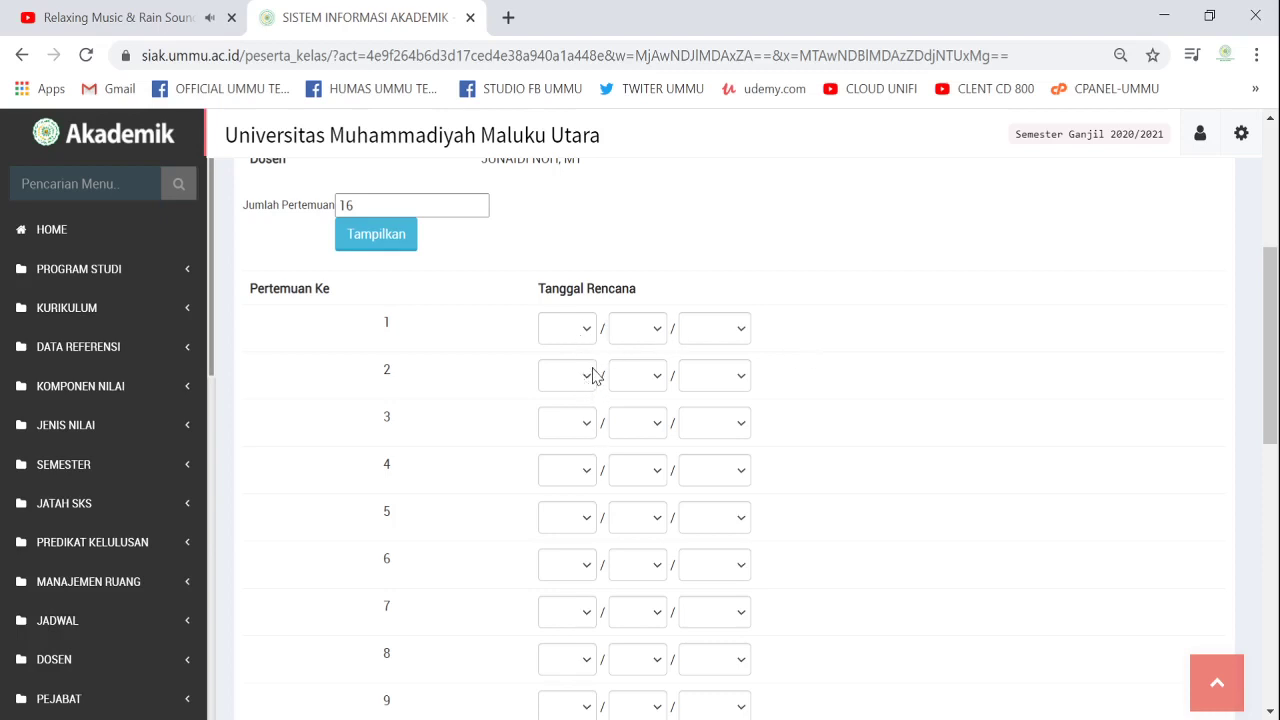
pyautogui.click(567, 503)
pyautogui.click(629, 509)
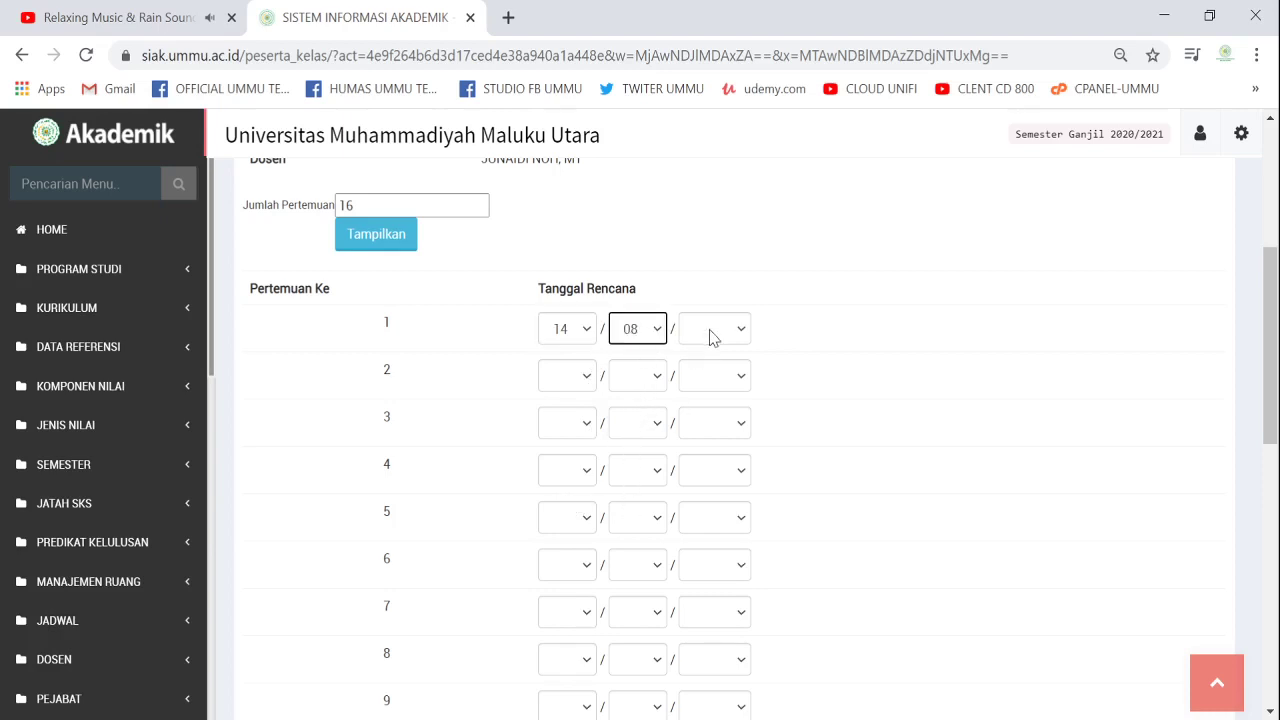
pyautogui.click(720, 478)
pyautogui.click(877, 329)
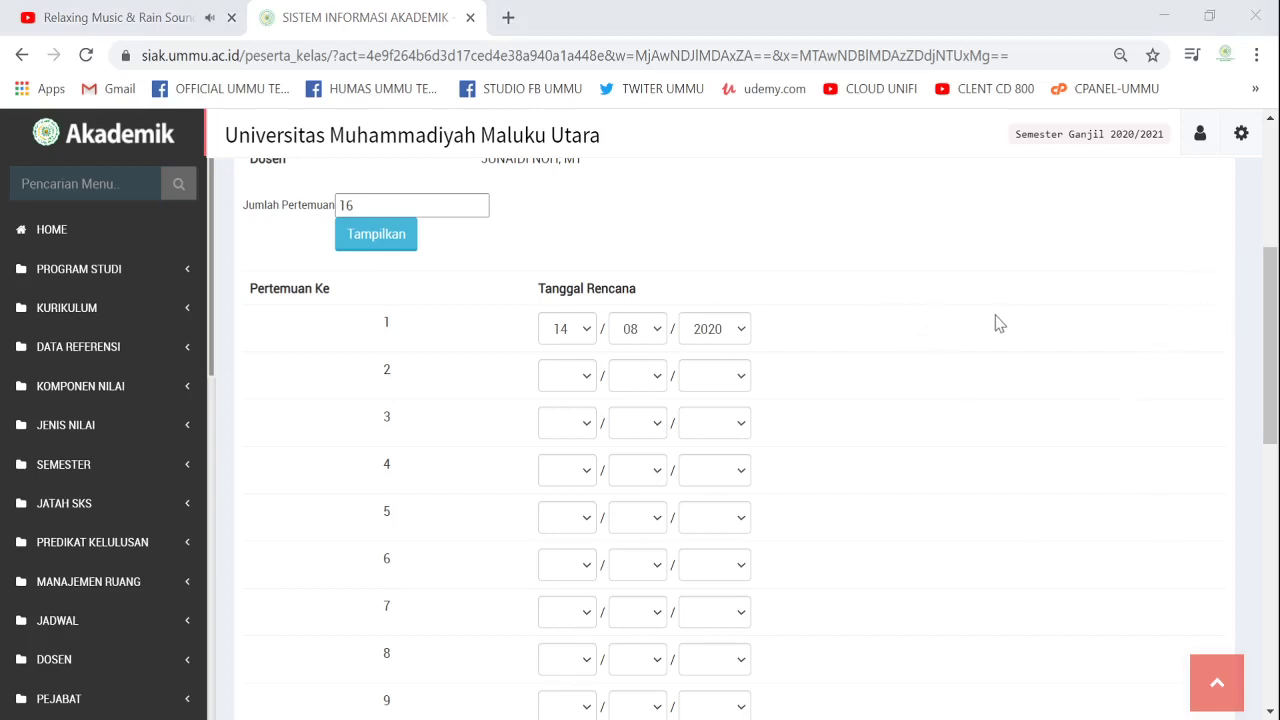
pyautogui.scroll(-4, 860, 390)
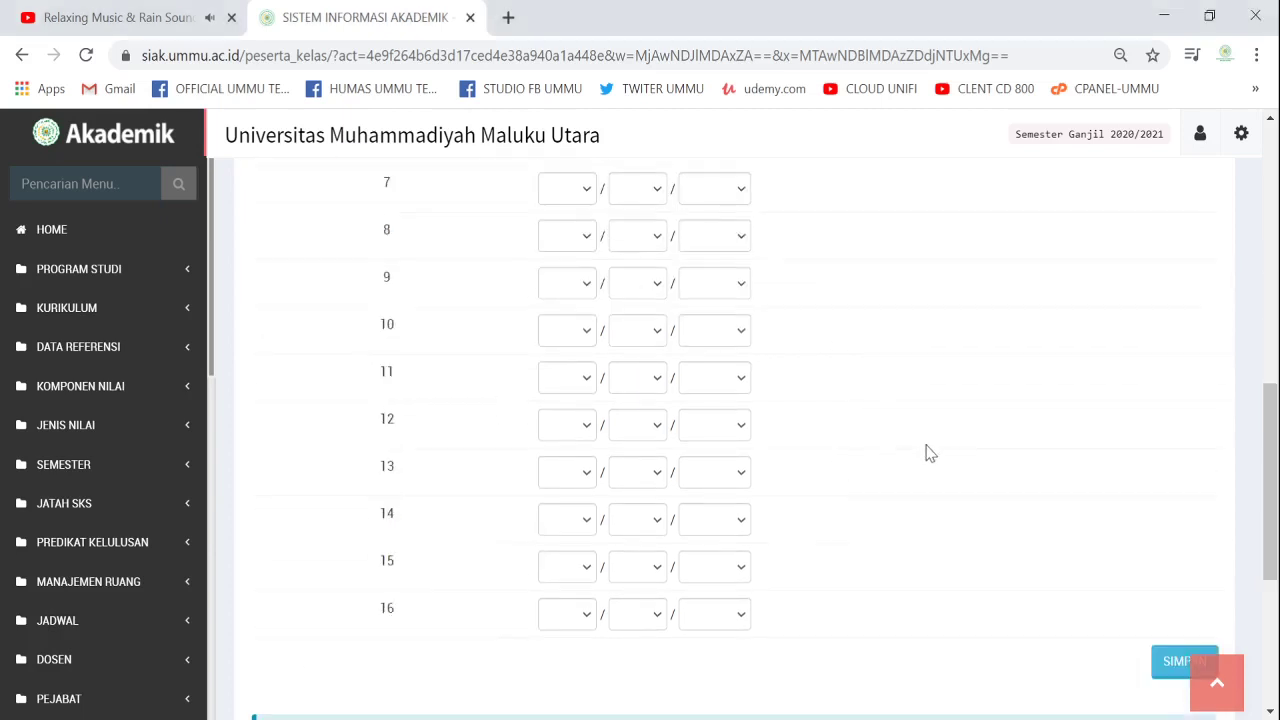
pyautogui.scroll(4, 926, 453)
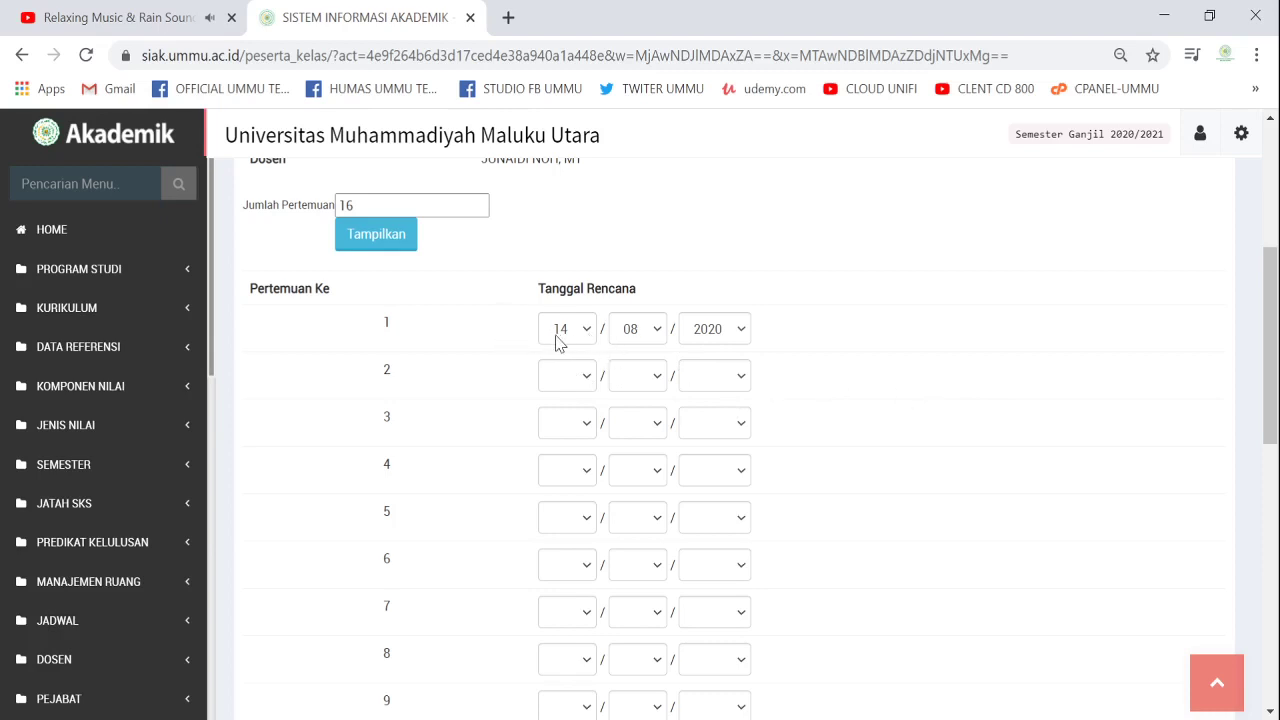
pyautogui.scroll(-2, 924, 352)
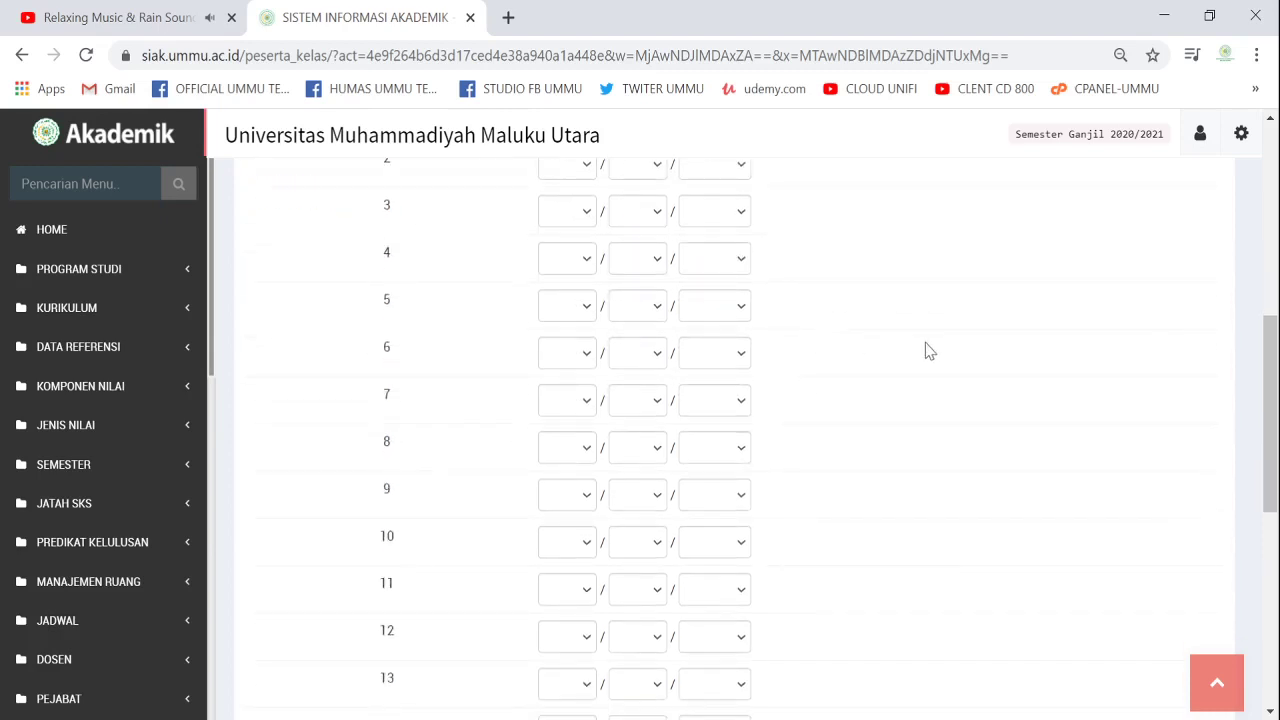
# Step: Save the planned meetings for class INFO-1 and show more entries per page to review all 16 planned dates
pyautogui.scroll(-3, 929, 350)
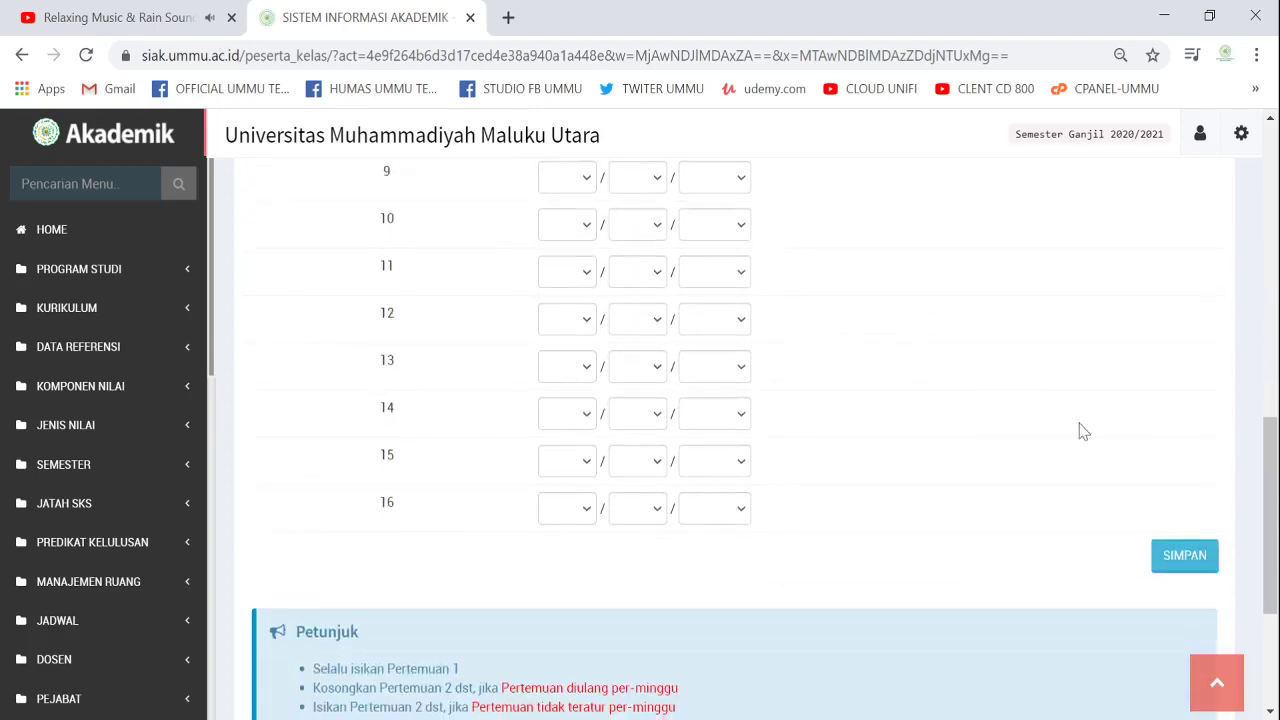
pyautogui.click(1187, 561)
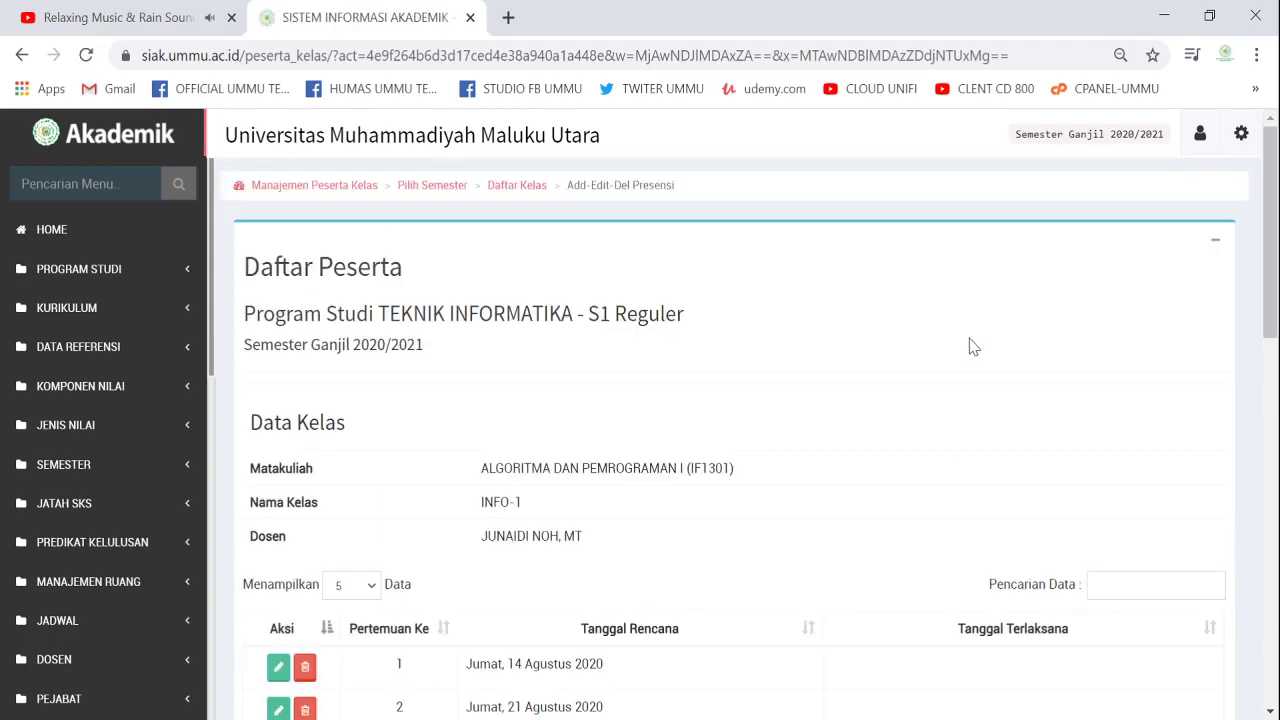
pyautogui.scroll(-3, 940, 360)
pyautogui.click(352, 268)
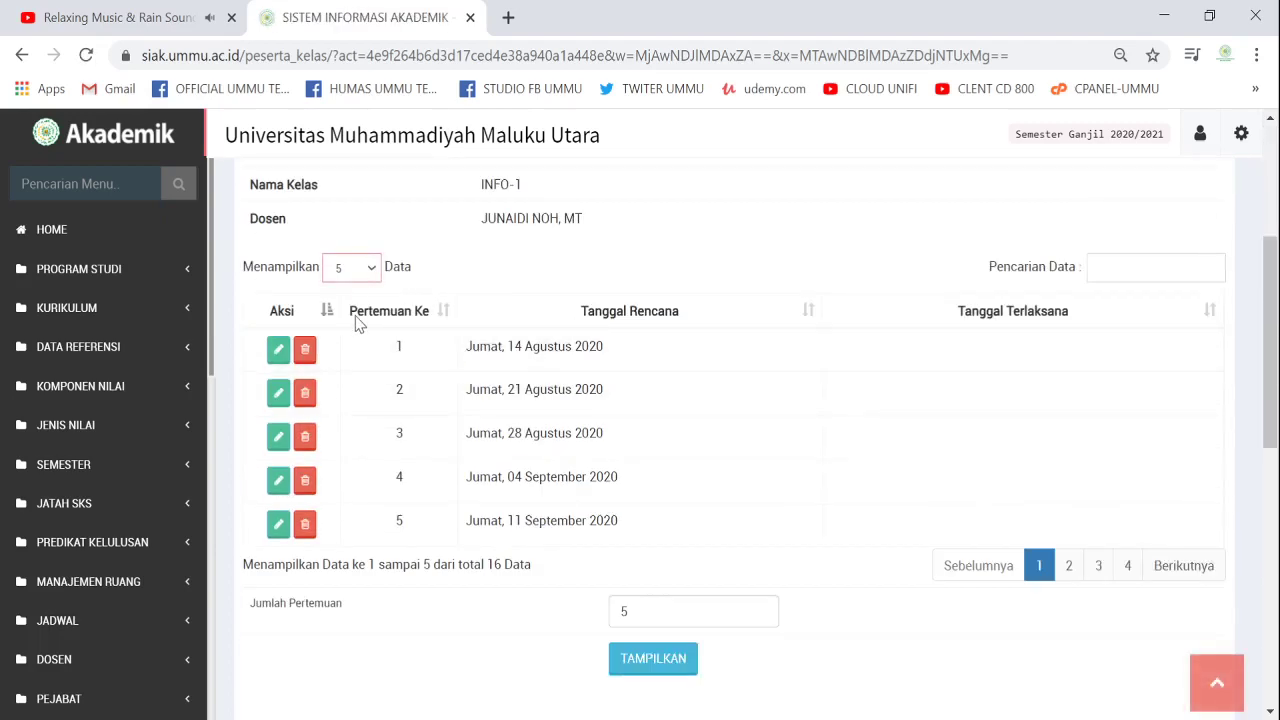
pyautogui.click(358, 322)
pyautogui.scroll(-2, 757, 418)
pyautogui.scroll(-3, 756, 418)
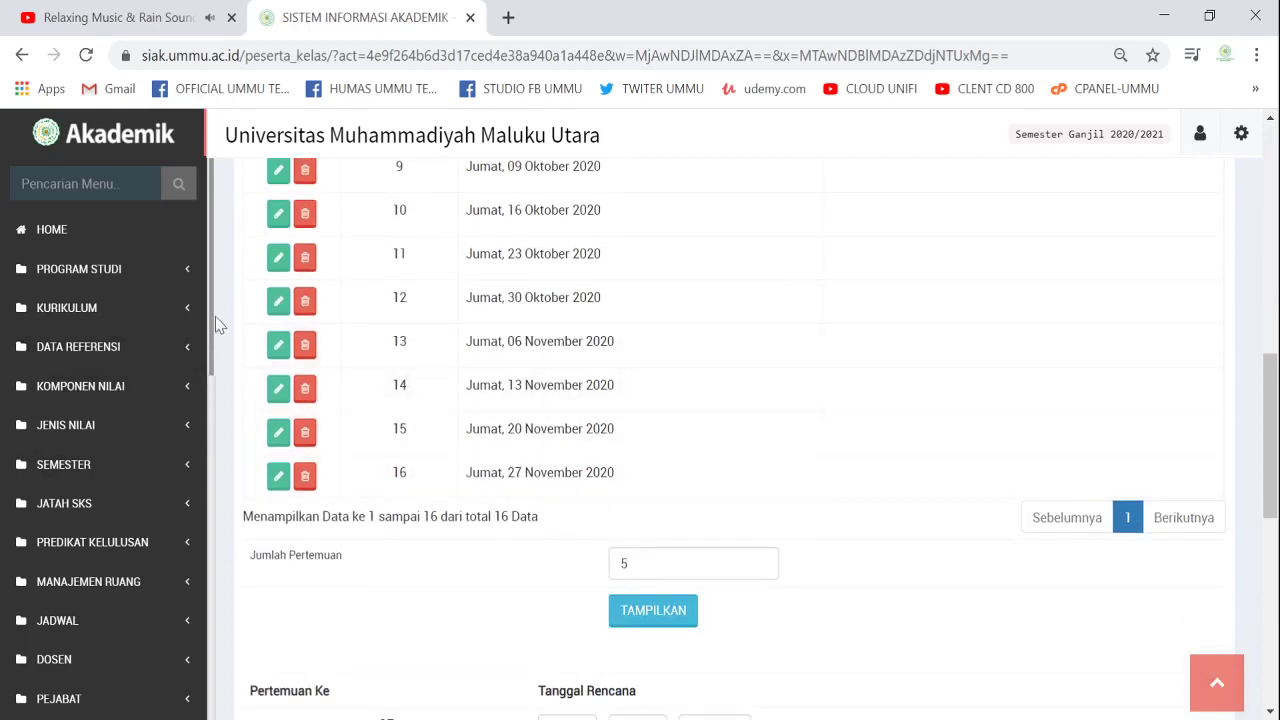
# Step: Examine the functions available in the schedule (Jadwal) and class participants (Peserta Kelas) sections
pyautogui.moveTo(217, 318); pyautogui.dragTo(214, 568)
pyautogui.scroll(2, 226, 349)
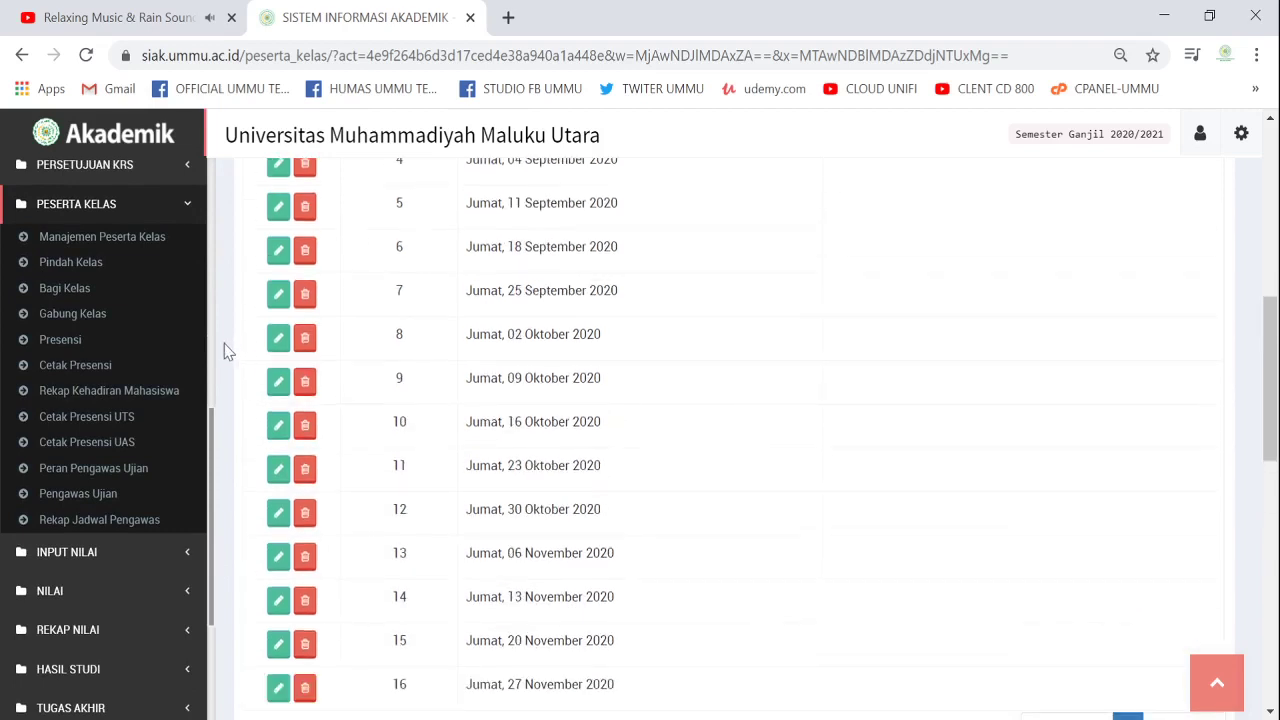
pyautogui.scroll(2, 180, 325)
pyautogui.scroll(1, 176, 323)
pyautogui.click(130, 251)
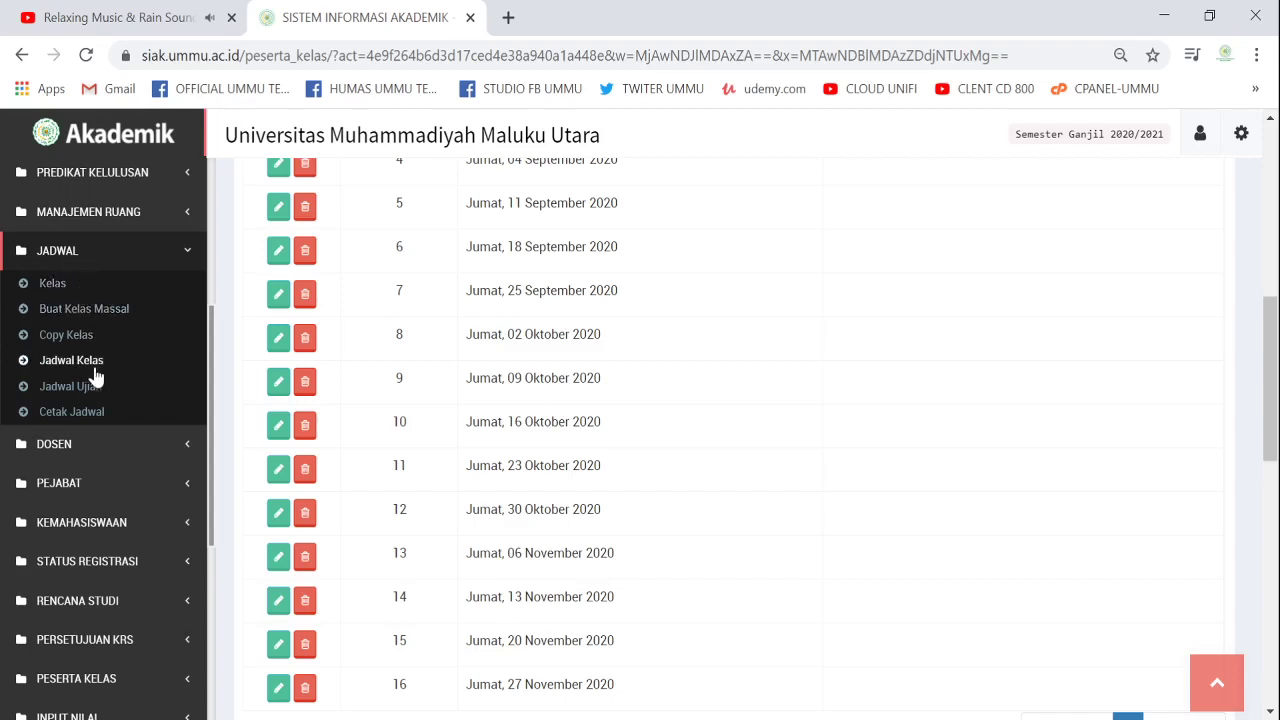
pyautogui.scroll(-6, 150, 450)
pyautogui.scroll(1, 168, 463)
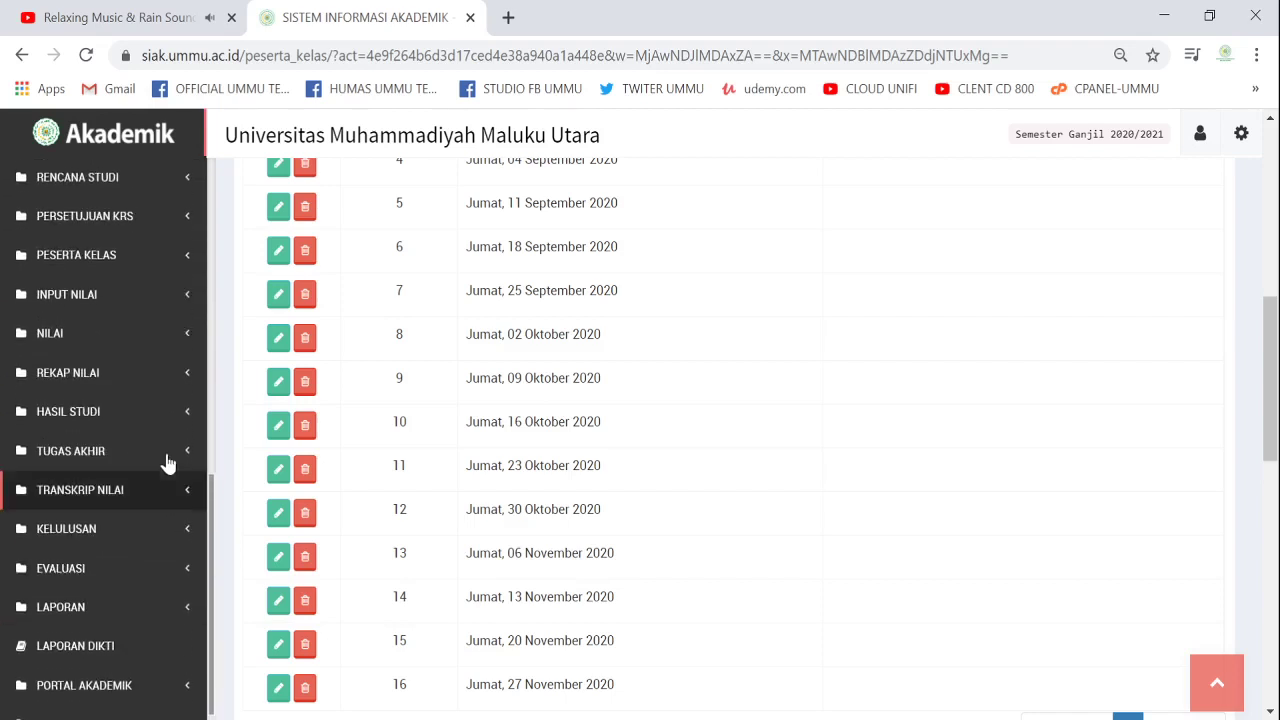
pyautogui.click(108, 257)
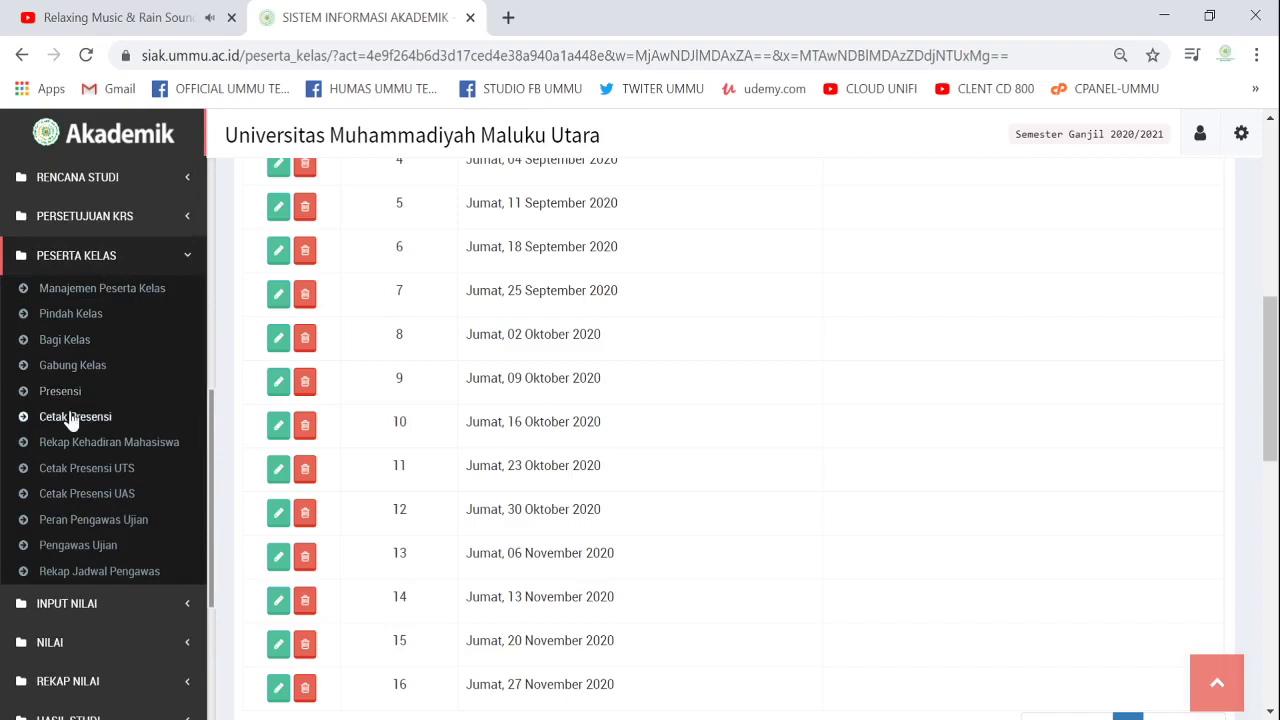